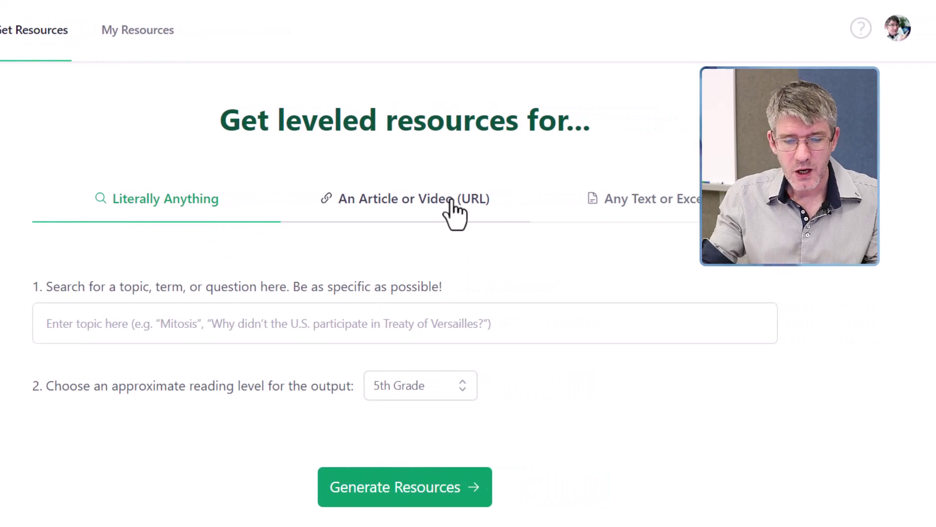
# - Preview the option for building resources from an article or video link
pyautogui.click(506, 207)
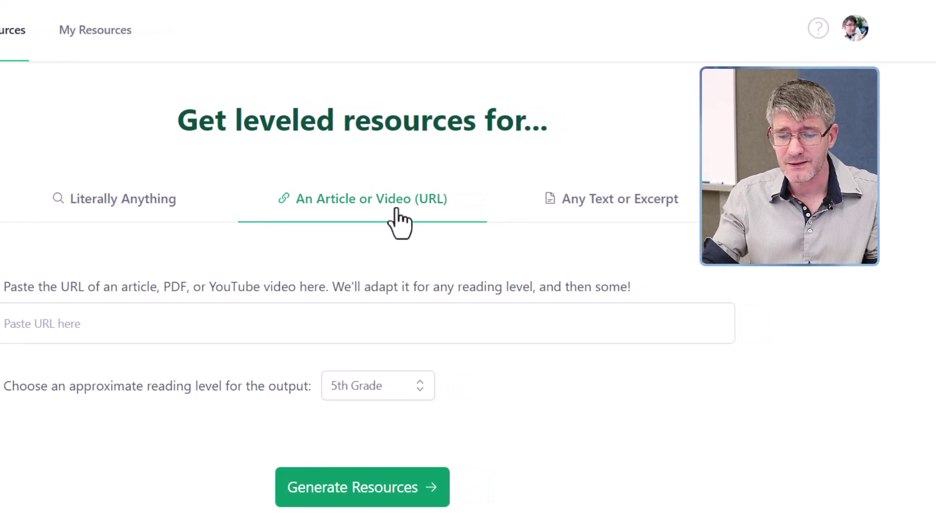
pyautogui.click(683, 212)
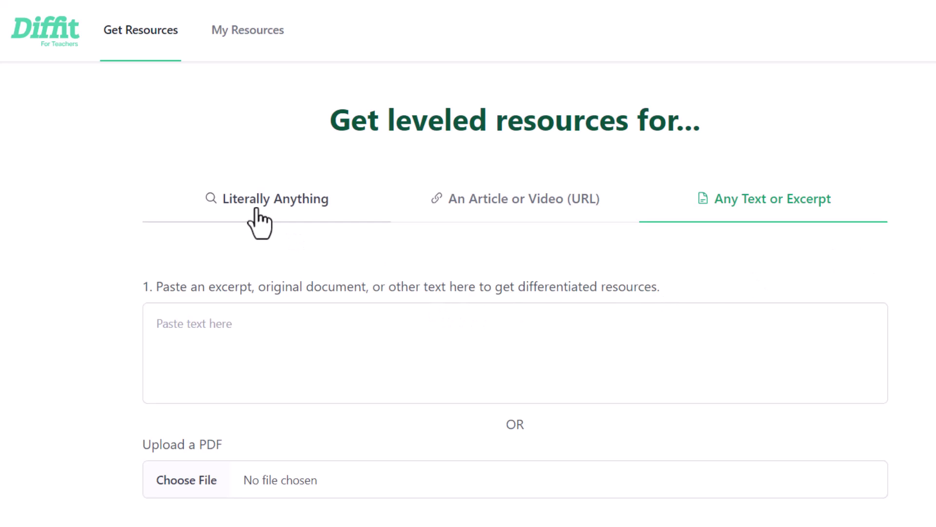
pyautogui.click(237, 201)
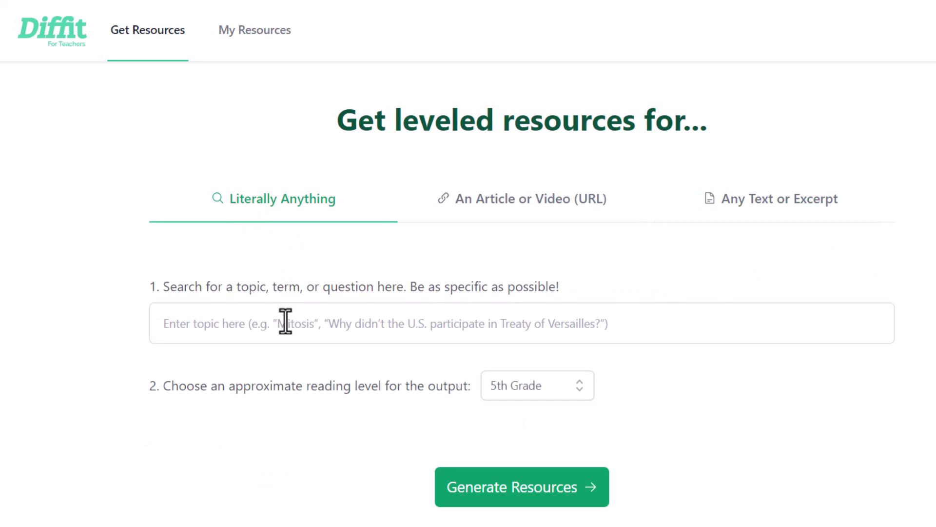
# - Generate resources for 'What are some of the inventions by Tesla' at 2nd Grade reading level
pyautogui.click(312, 322)
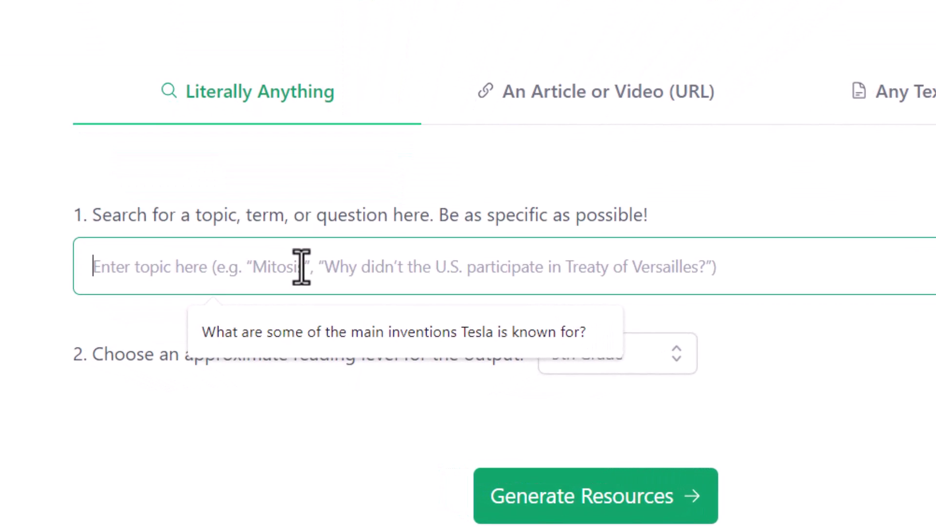
pyautogui.write('What are some of the inventions by Tesla')
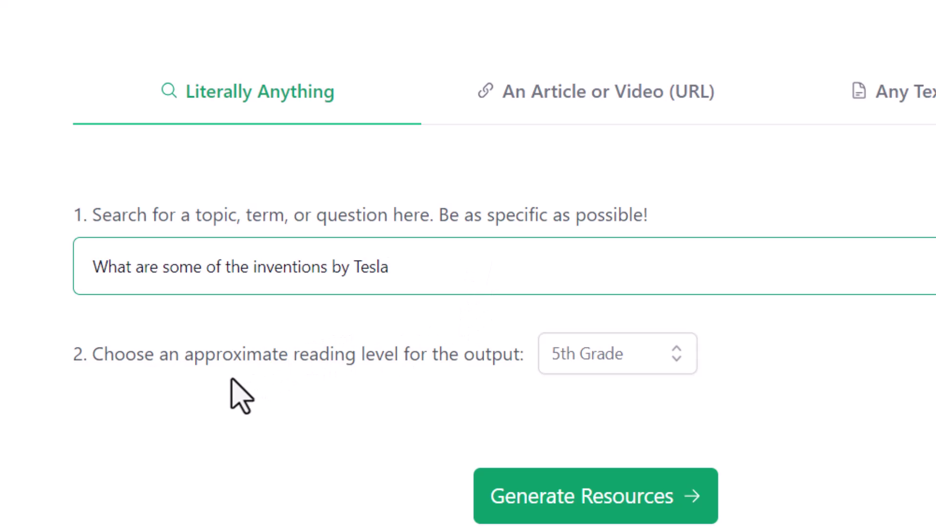
pyautogui.click(596, 369)
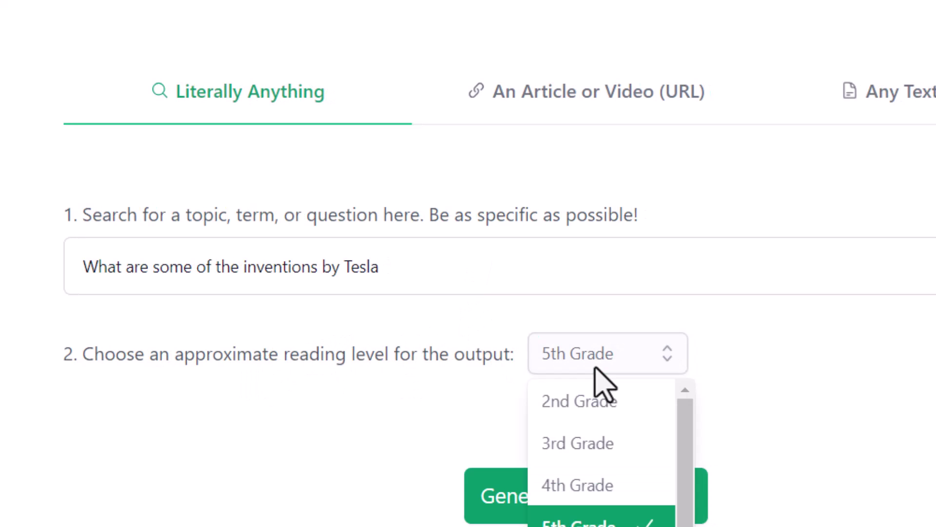
pyautogui.scroll(-1, 612, 422)
pyautogui.scroll(1, 612, 422)
pyautogui.scroll(-1, 612, 423)
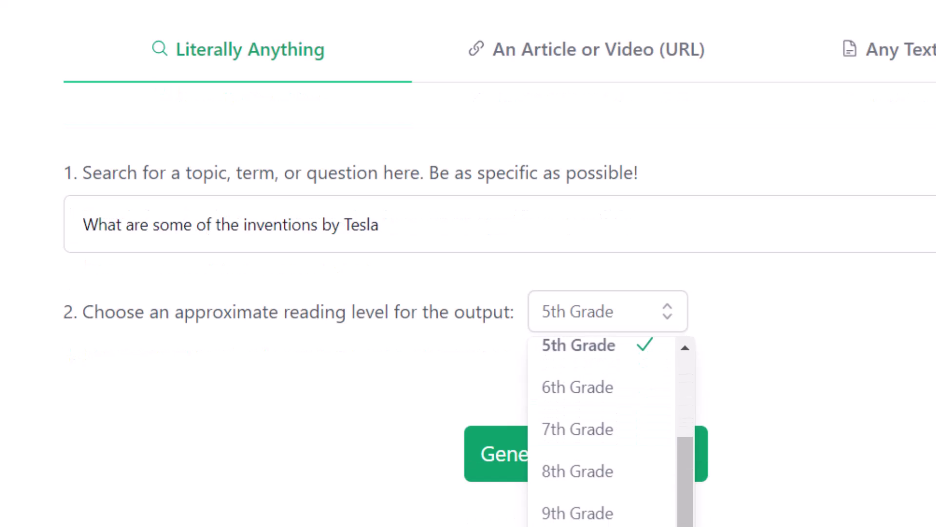
pyautogui.scroll(1, 604, 483)
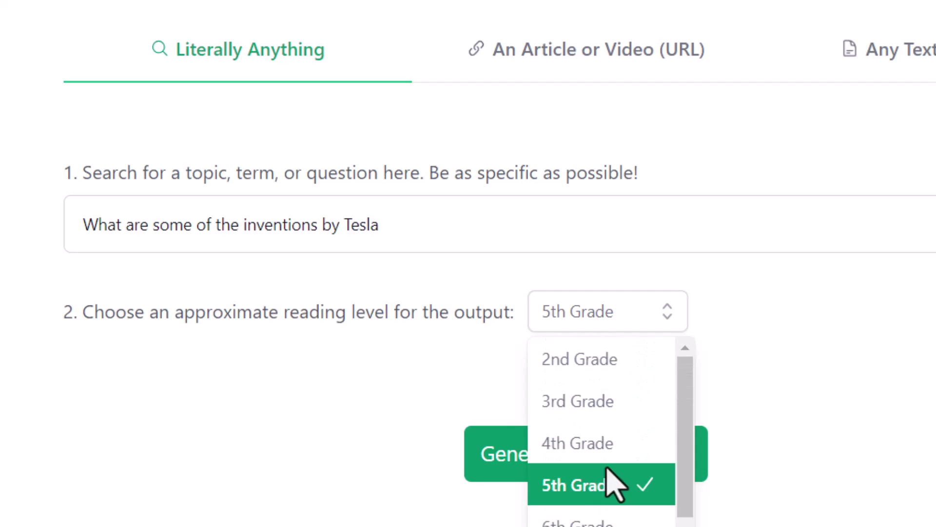
pyautogui.click(600, 373)
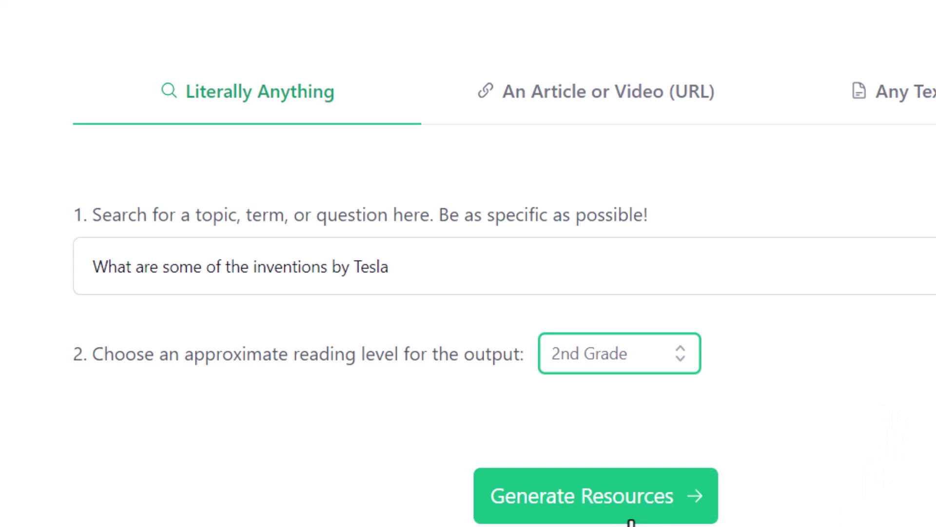
pyautogui.click(619, 504)
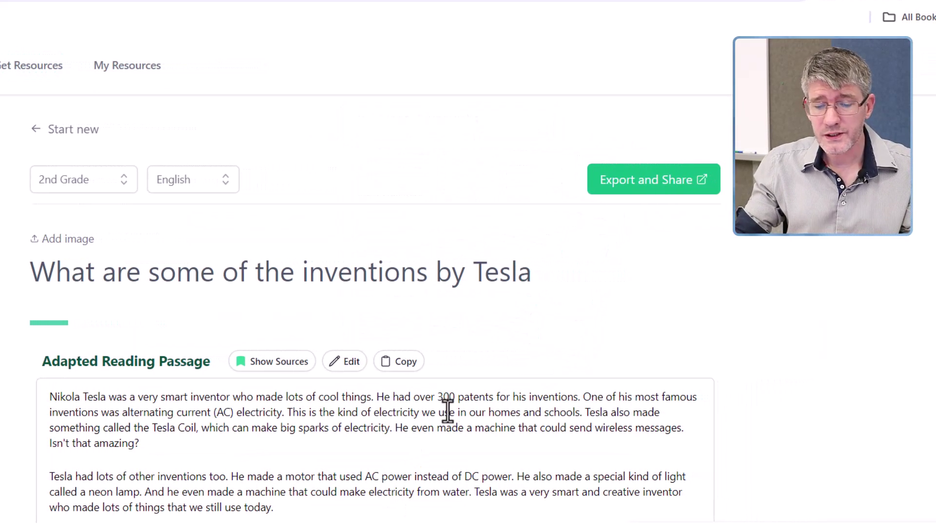
# - Review the Tesla passage, summary, vocabulary and question sections, then request more short-answer questions
pyautogui.scroll(-5, 741, 322)
pyautogui.scroll(1, 749, 309)
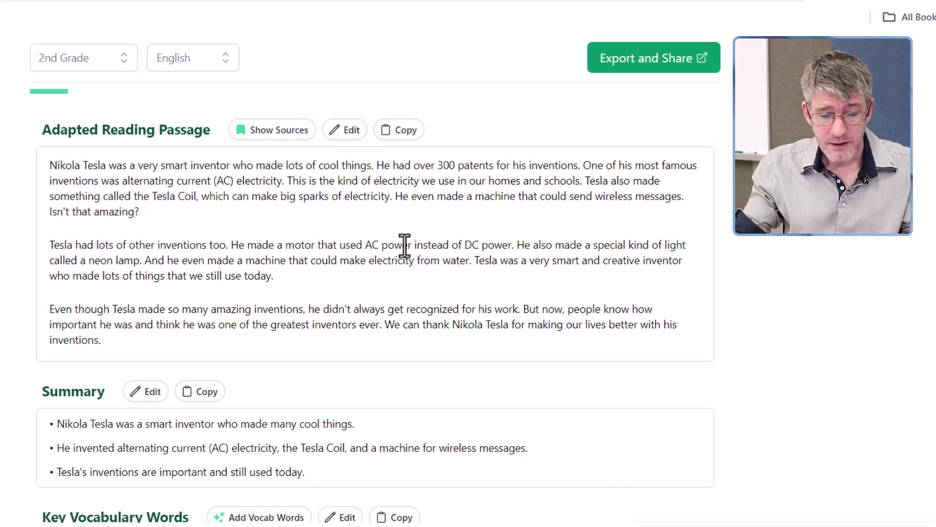
pyautogui.scroll(-1, 343, 259)
pyautogui.scroll(-4, 317, 263)
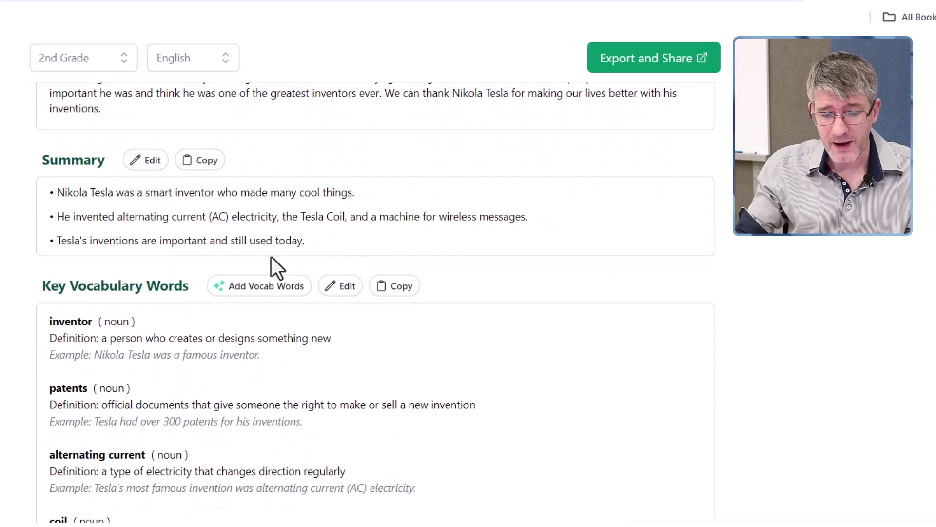
pyautogui.scroll(-3, 124, 218)
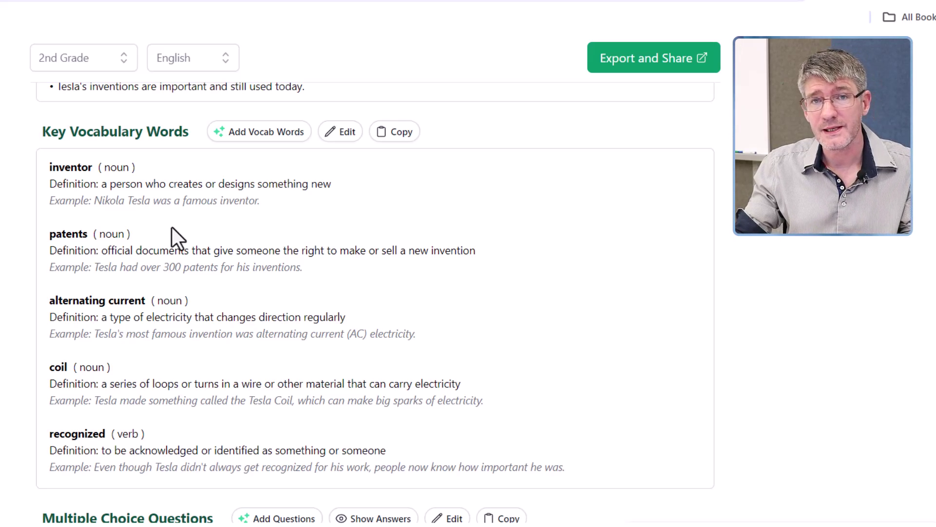
pyautogui.scroll(-8, 172, 229)
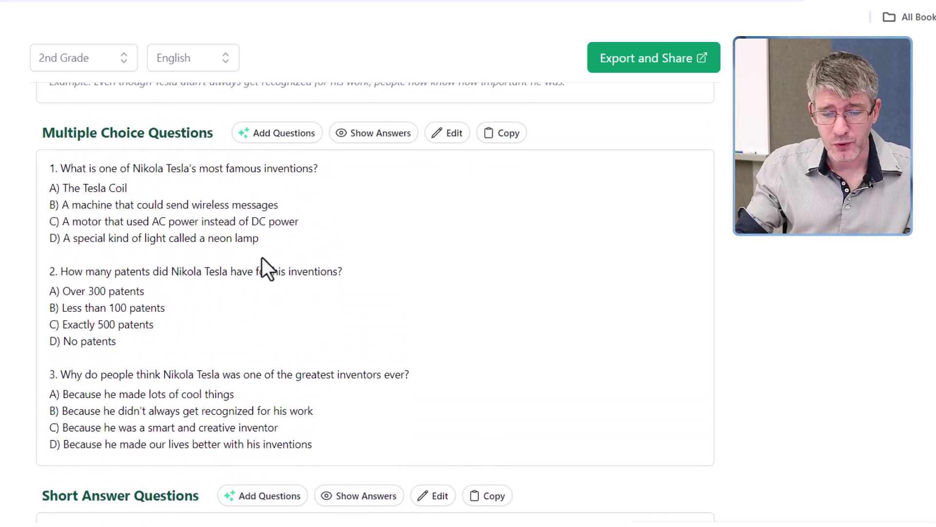
pyautogui.scroll(-6, 273, 235)
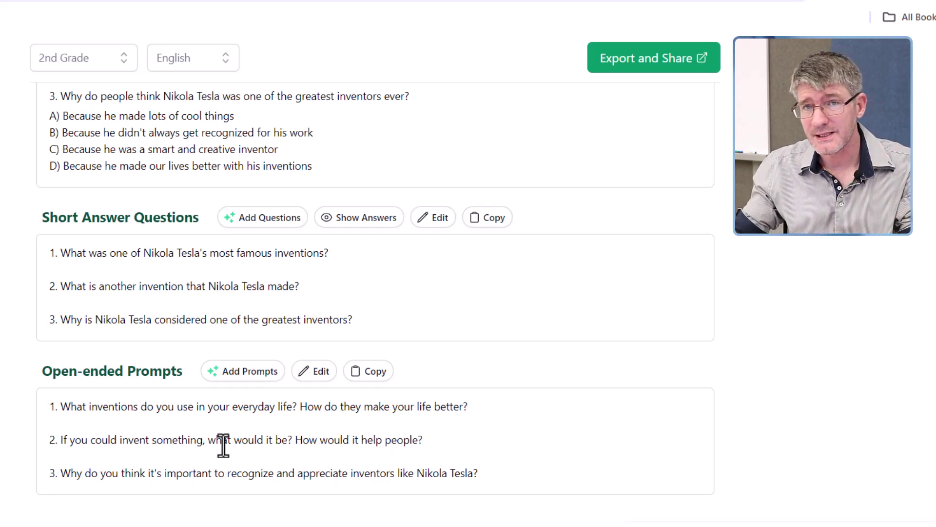
pyautogui.click(270, 219)
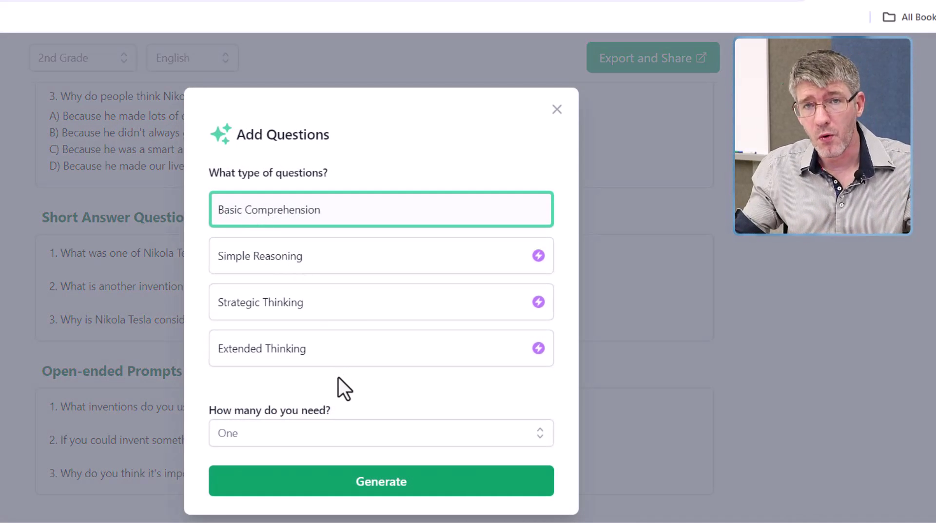
# - Generate three additional short-answer questions
pyautogui.click(321, 435)
pyautogui.click(245, 517)
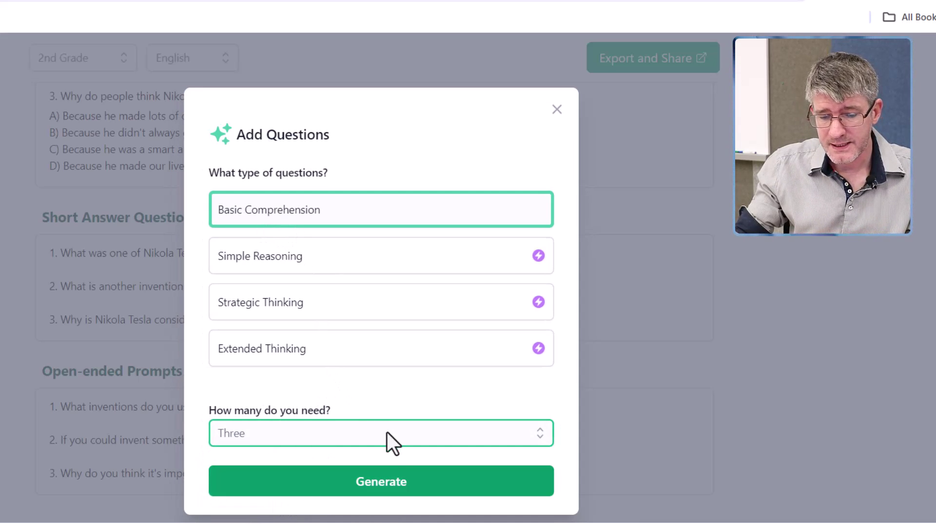
pyautogui.click(385, 498)
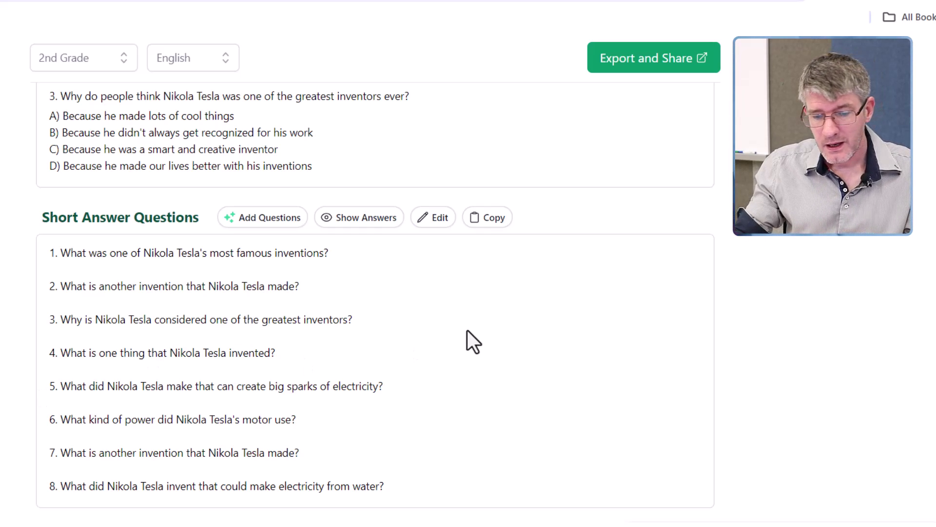
# - Show and then hide the multiple choice answers, and bring up the export options
pyautogui.scroll(5, 467, 331)
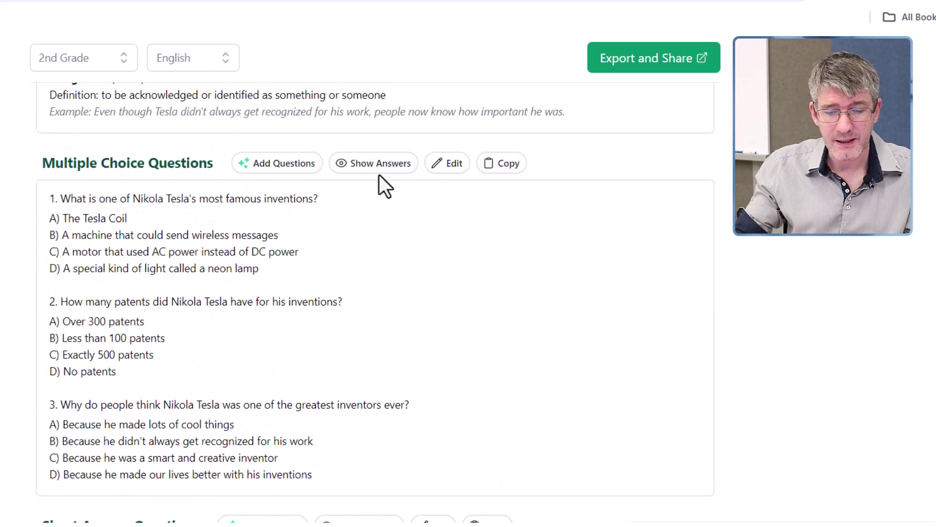
pyautogui.click(377, 166)
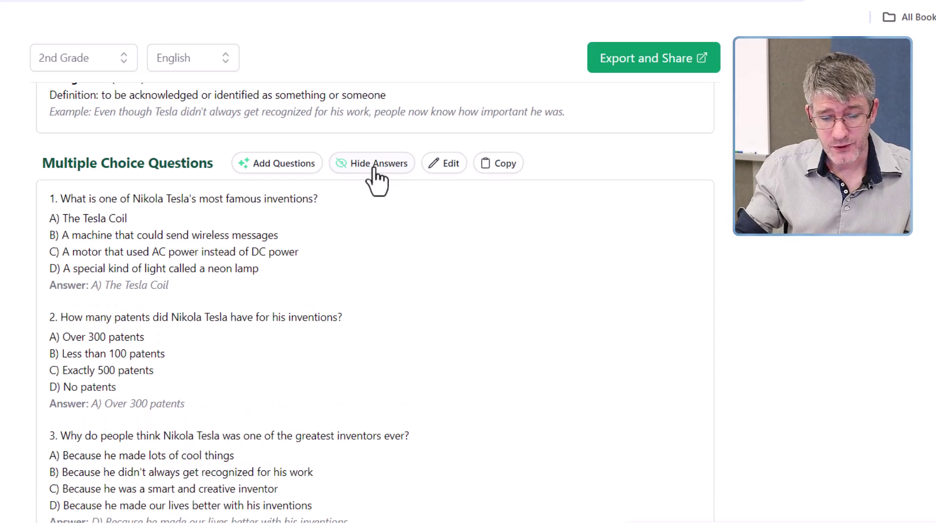
pyautogui.click(373, 168)
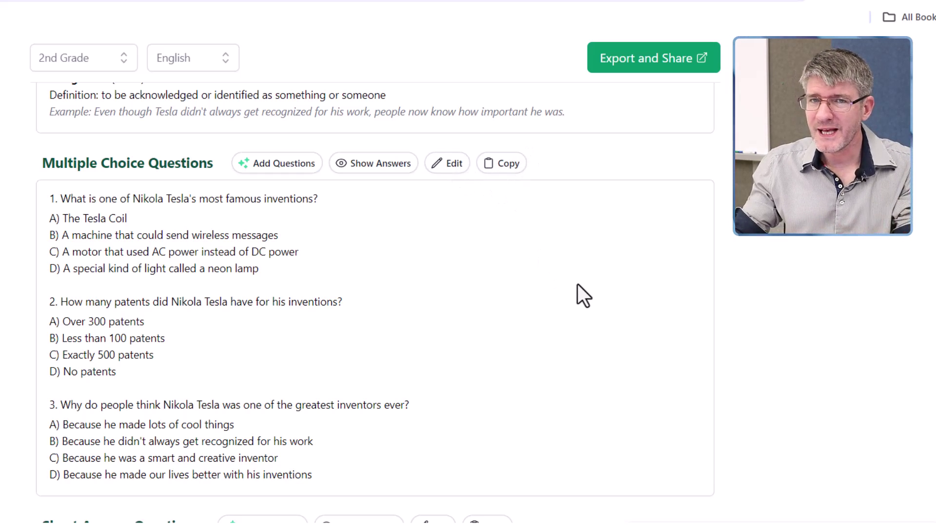
pyautogui.scroll(15, 598, 307)
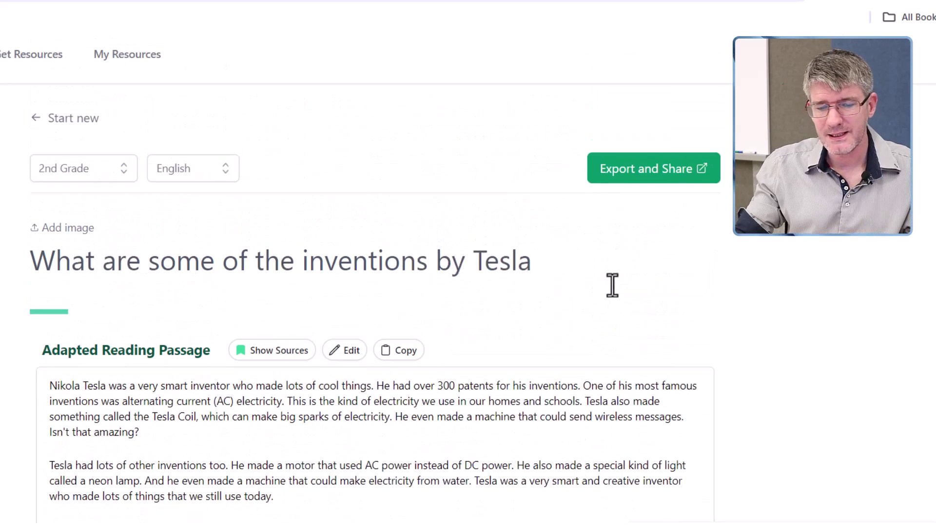
pyautogui.click(643, 183)
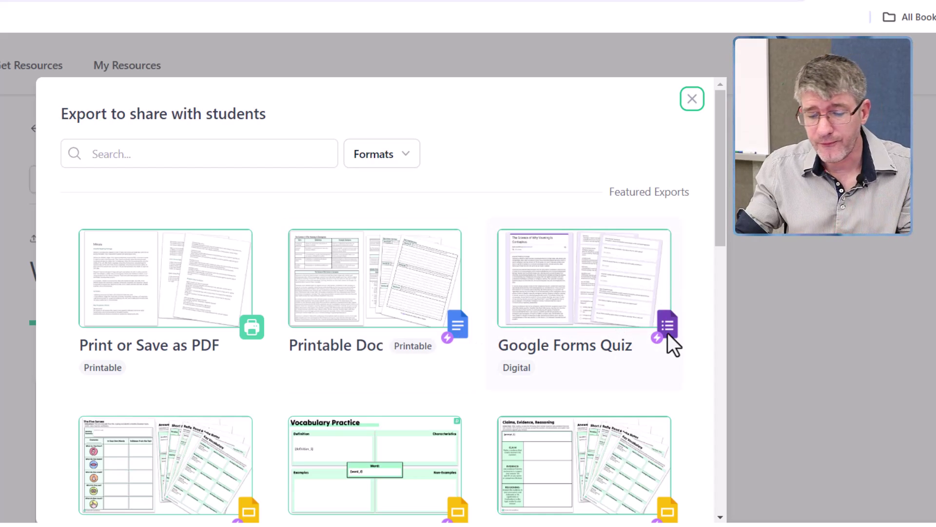
# - Browse the export templates and choose the Digital Doc template
pyautogui.scroll(-8, 656, 317)
pyautogui.scroll(5, 292, 332)
pyautogui.scroll(-2, 214, 313)
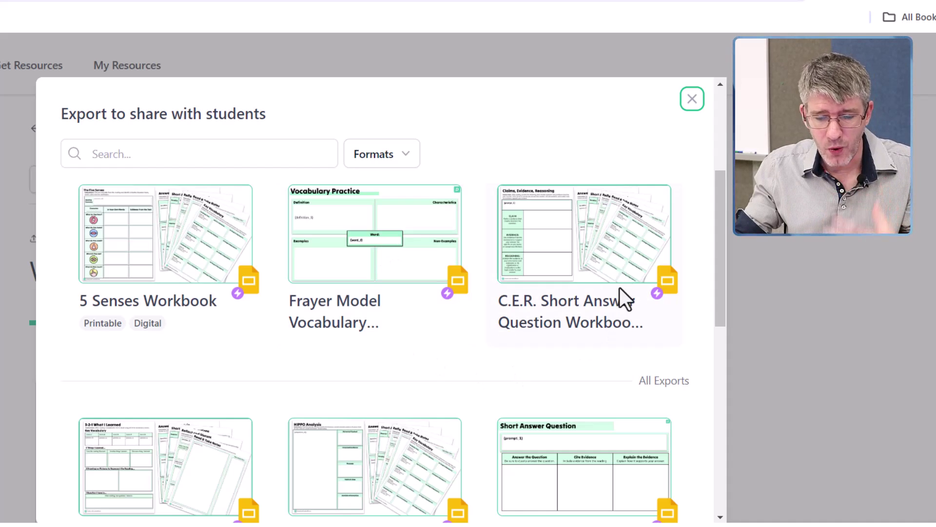
pyautogui.scroll(-10, 621, 289)
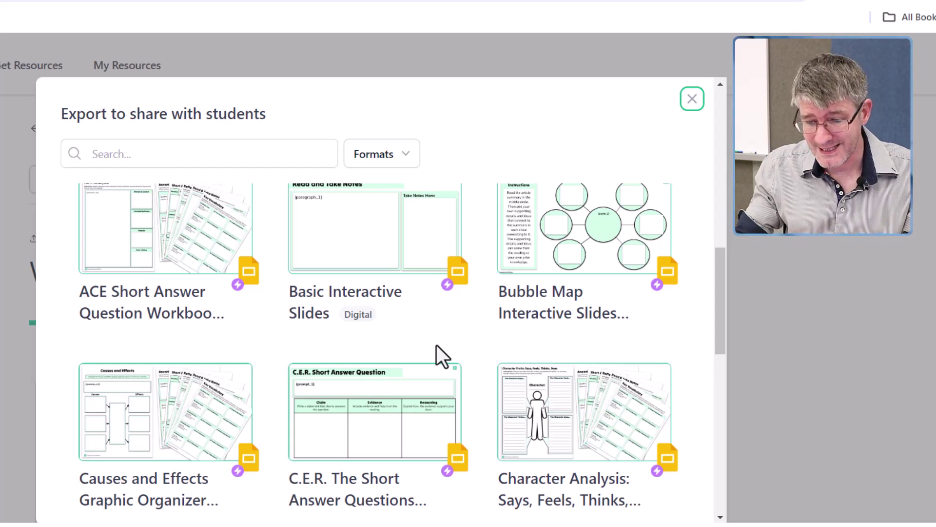
pyautogui.scroll(-3, 537, 309)
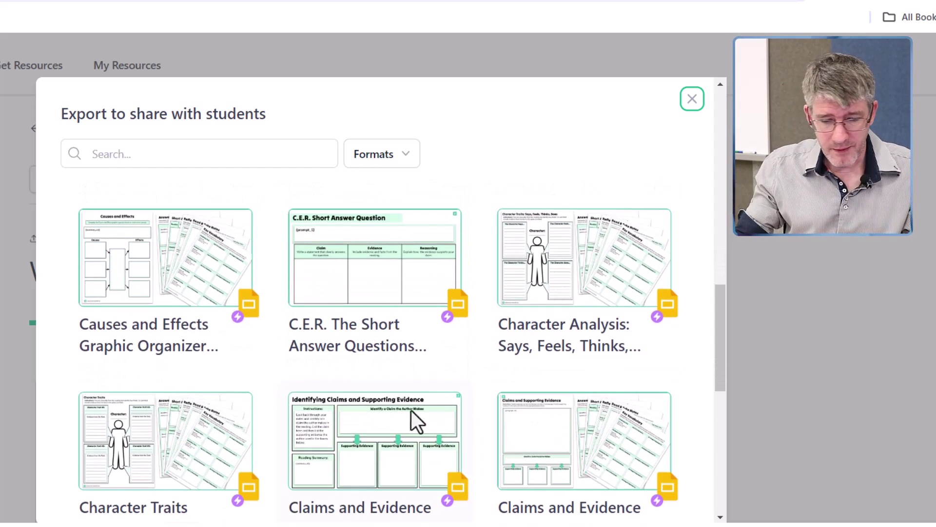
pyautogui.scroll(-3, 174, 273)
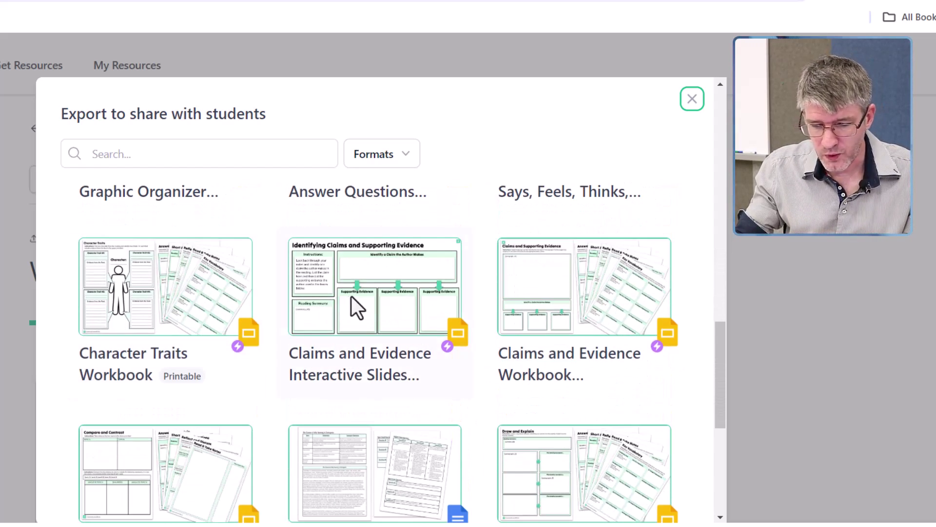
pyautogui.scroll(-3, 393, 307)
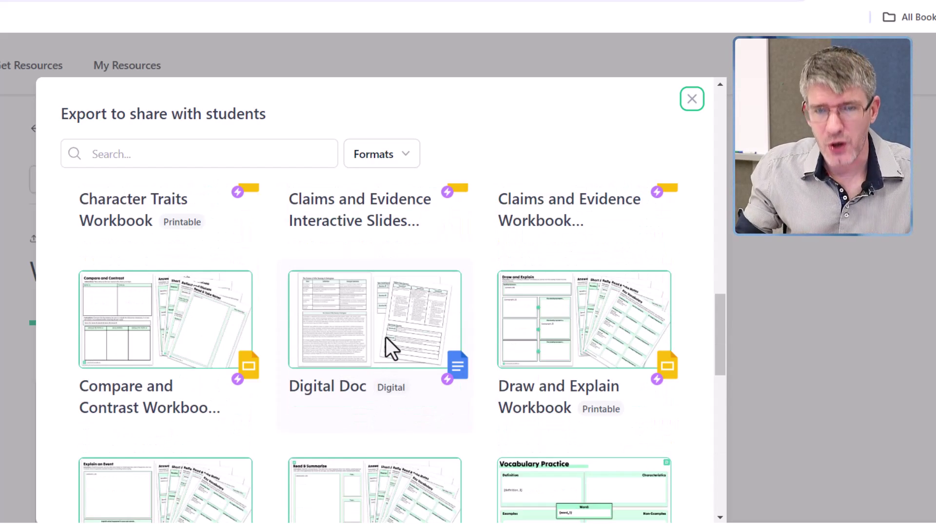
pyautogui.click(379, 322)
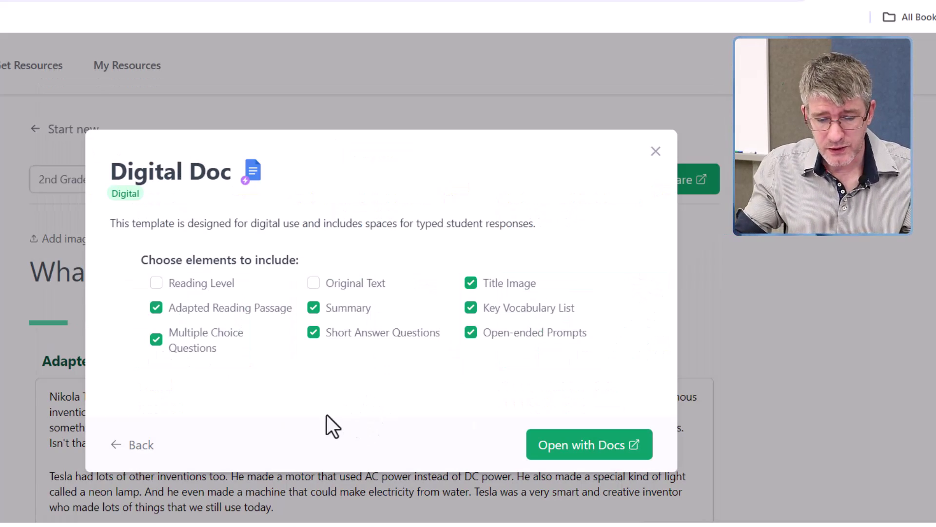
# - Create the Tesla Google Doc with the selected elements and open it
pyautogui.click(586, 444)
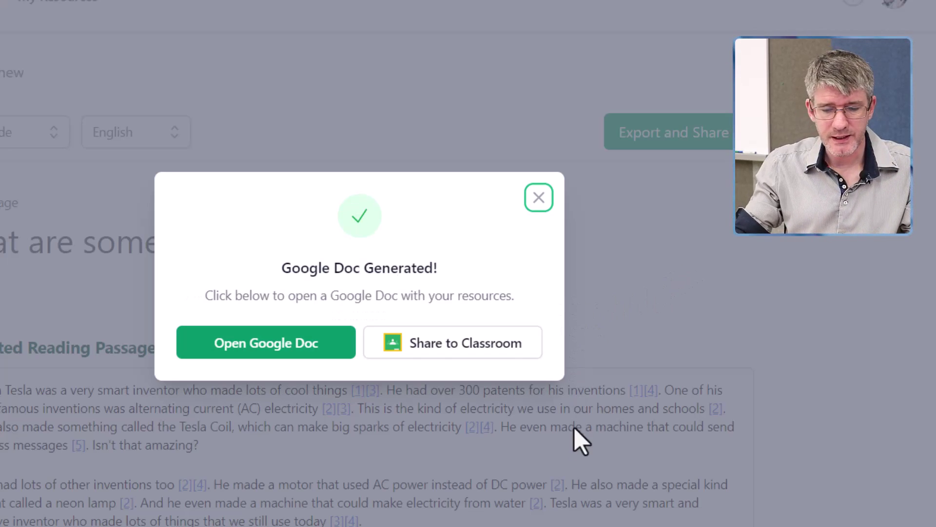
pyautogui.click(274, 358)
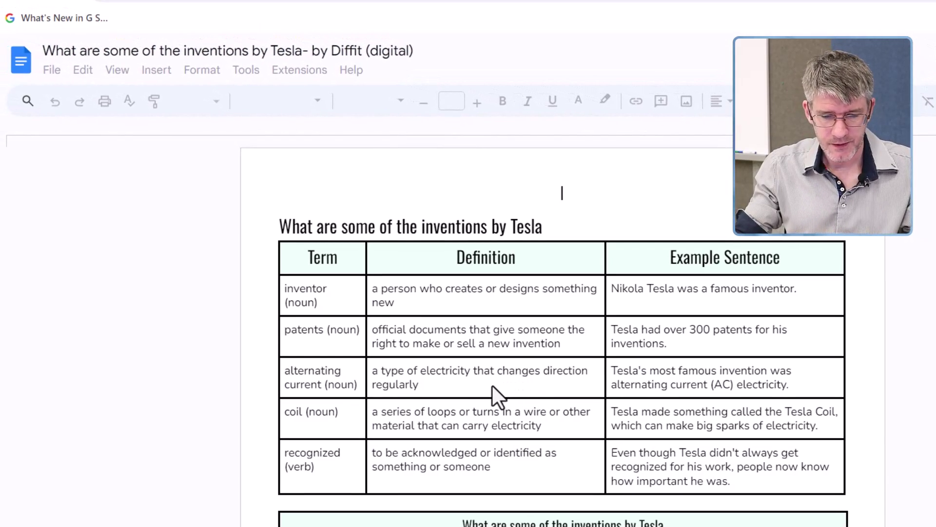
# - Scroll through the Tesla Google Doc to check its vocabulary, passage, summary and questions
pyautogui.scroll(-4, 580, 385)
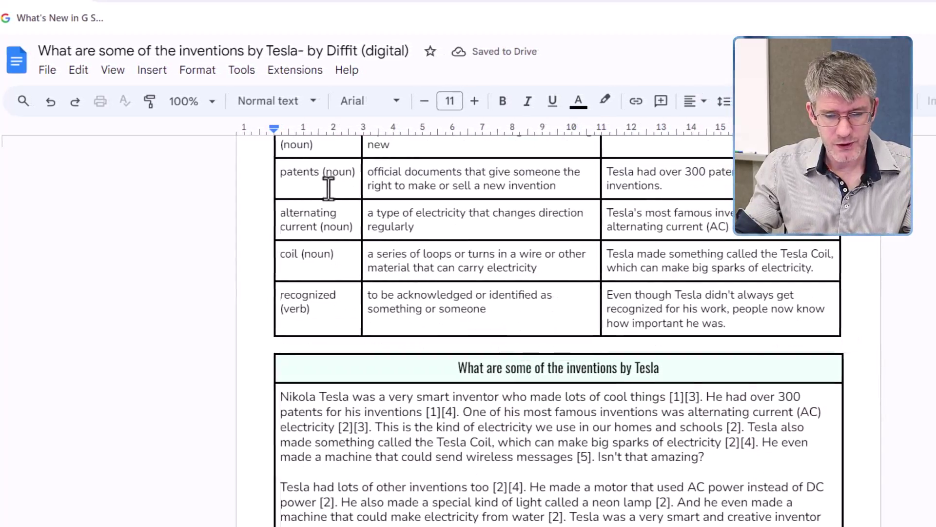
pyautogui.scroll(3, 449, 278)
pyautogui.scroll(-3, 843, 315)
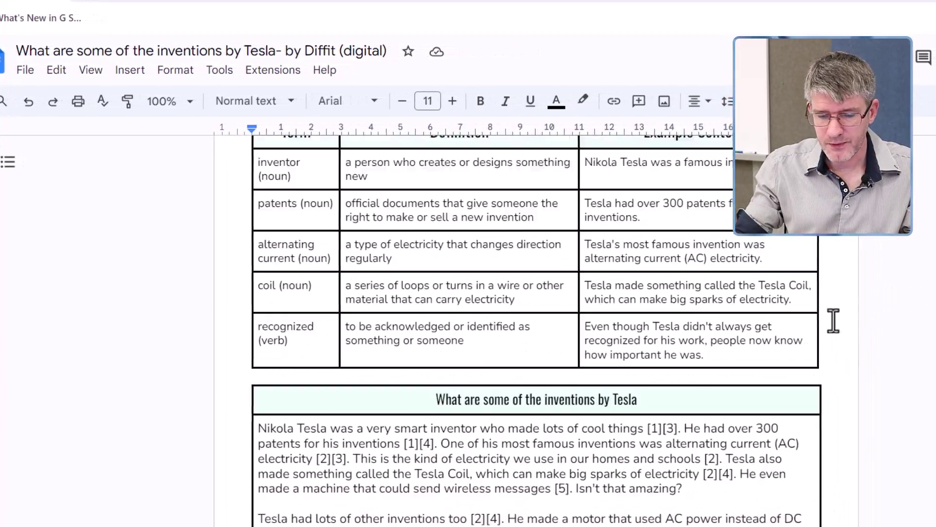
pyautogui.scroll(-10, 844, 319)
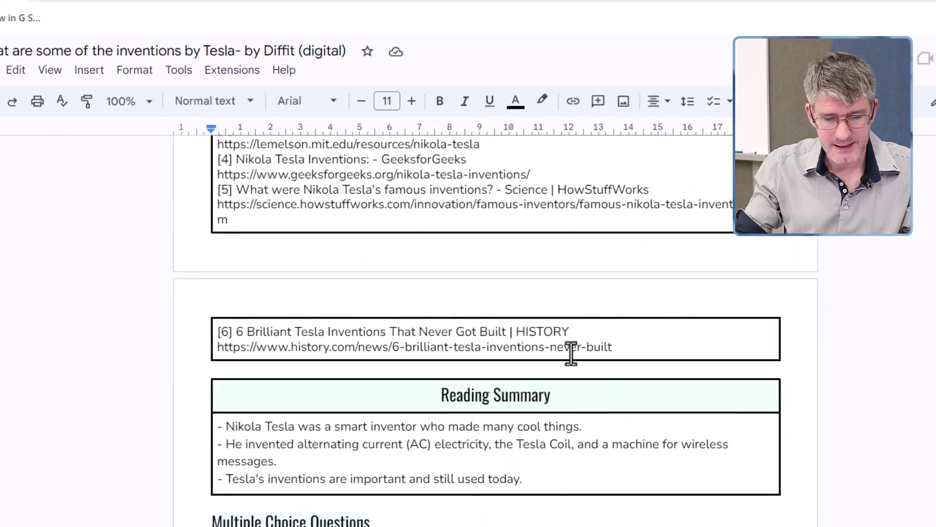
pyautogui.scroll(-8, 571, 352)
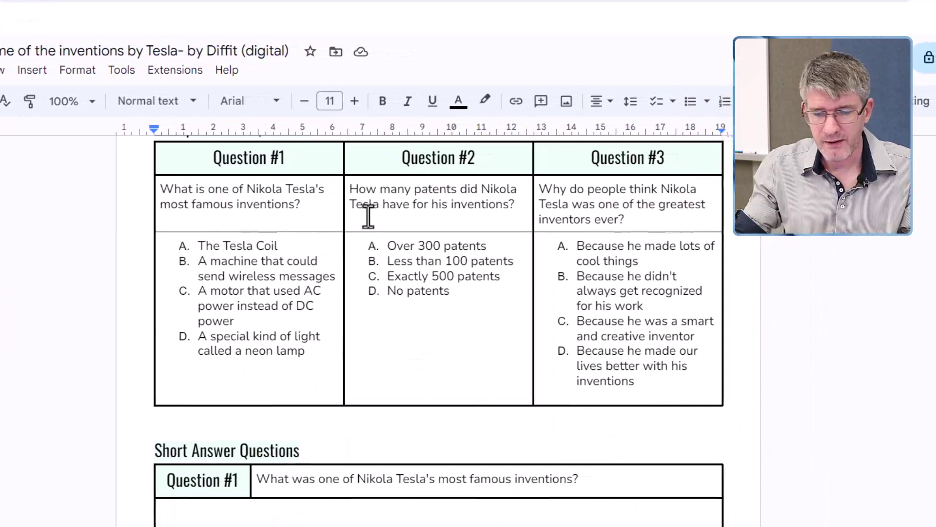
pyautogui.scroll(-12, 456, 382)
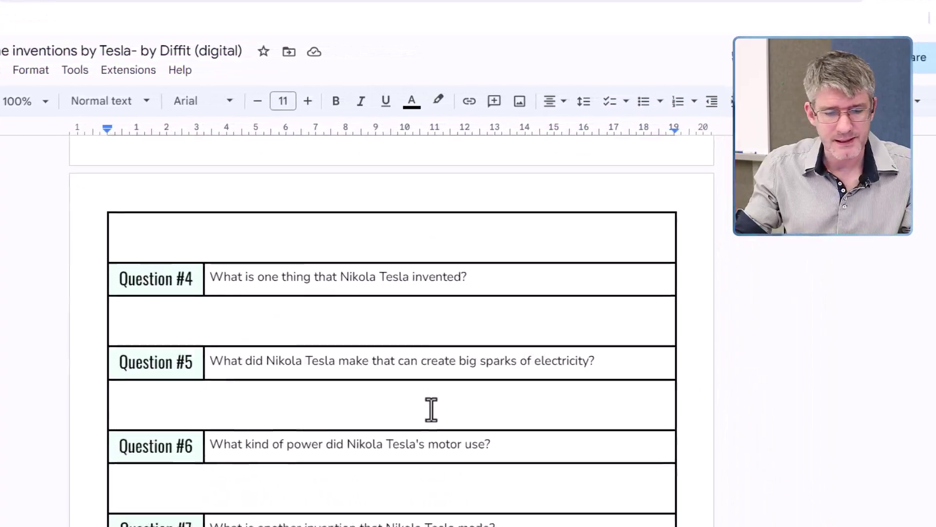
pyautogui.scroll(-2, 432, 409)
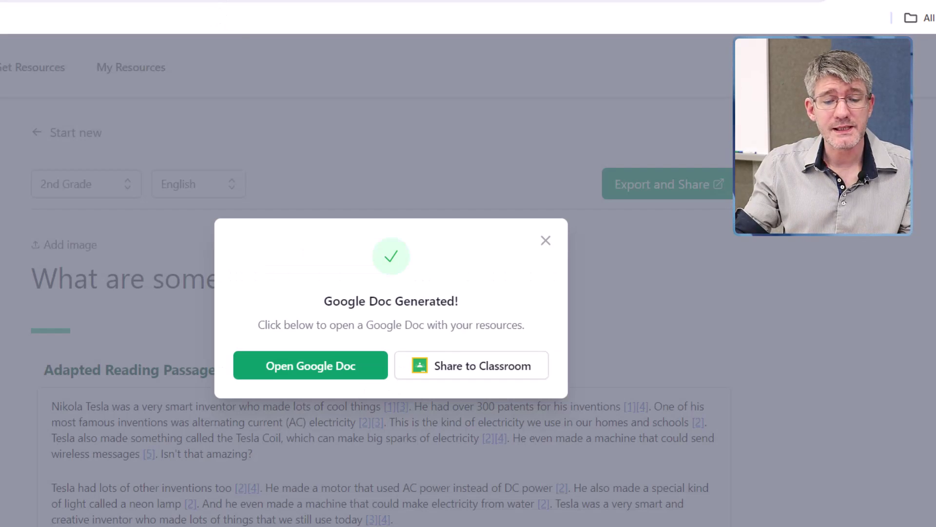
# - Dismiss the confirmation, reopen the Tesla resource from My Resources, then start a new resource
pyautogui.click(545, 241)
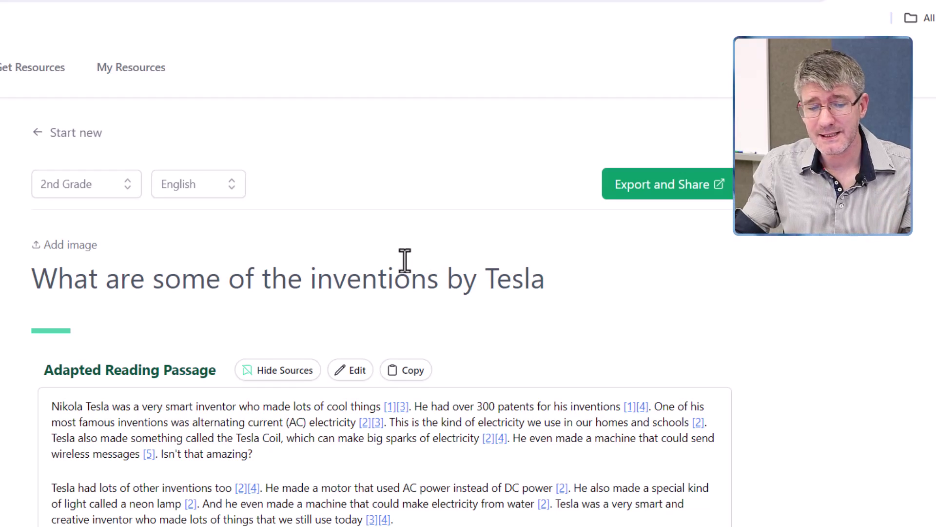
pyautogui.click(120, 80)
pyautogui.click(302, 239)
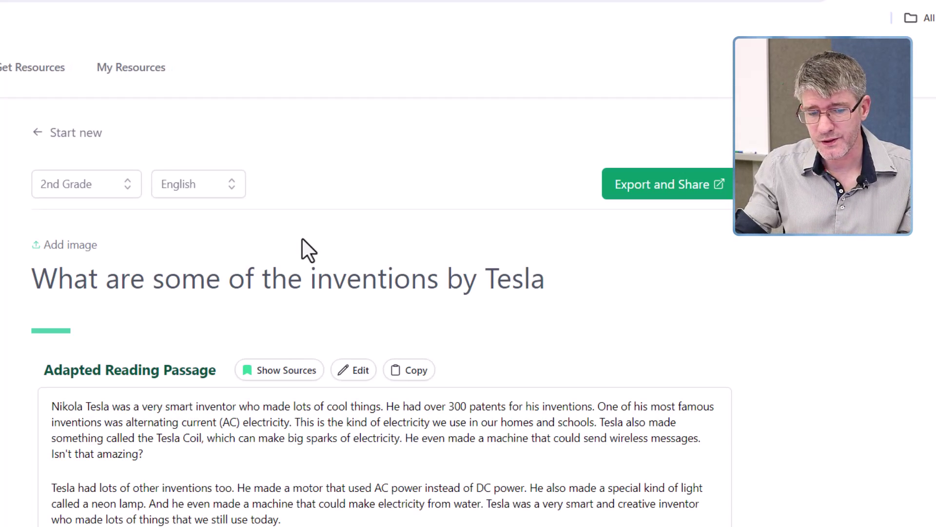
pyautogui.click(74, 132)
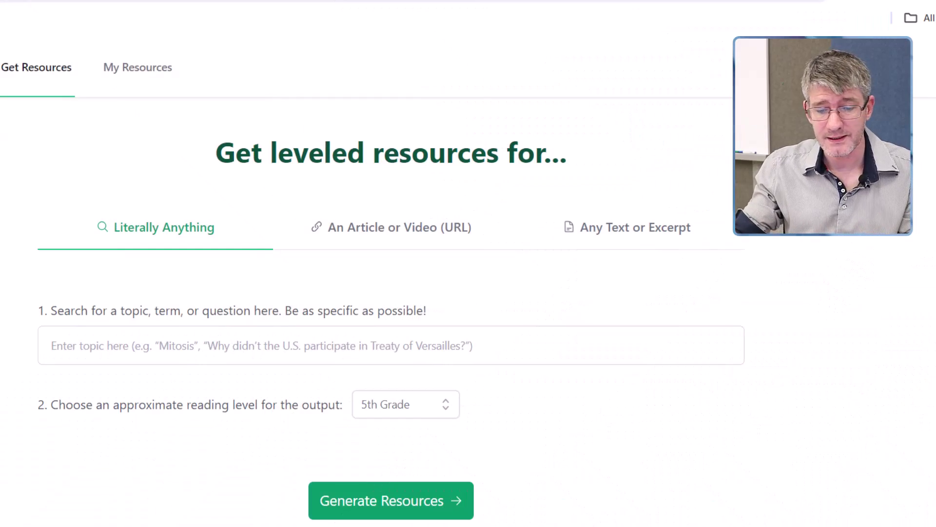
# - Switch to the Article or Video (URL) option and copy the blog post's address
pyautogui.click(363, 235)
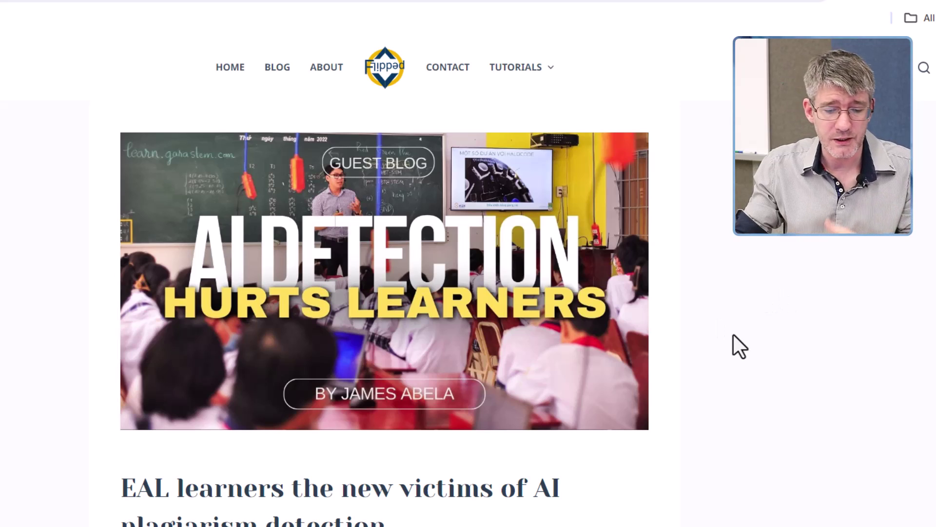
pyautogui.click(29, 1)
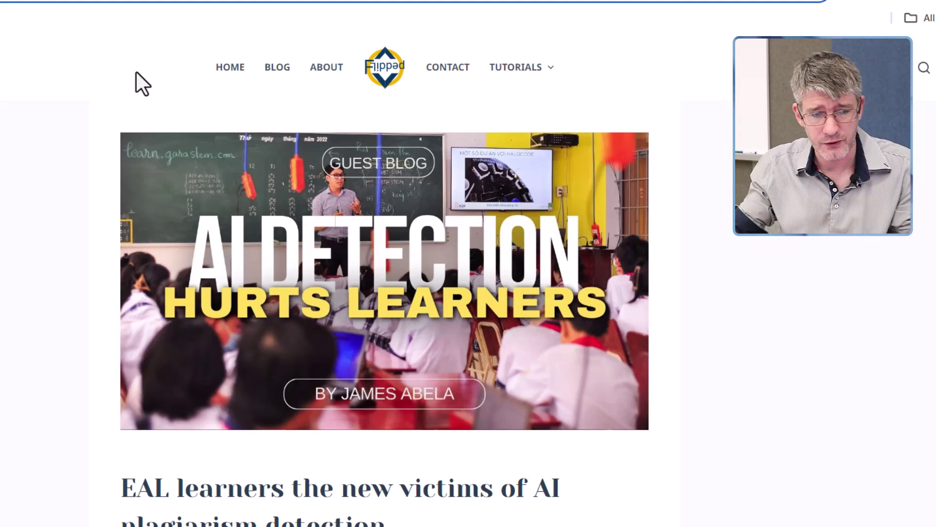
pyautogui.click(10, 21)
# - Paste the EAL and AI detection blog URL, set 11th Grade+, and generate resources
pyautogui.click(198, 353)
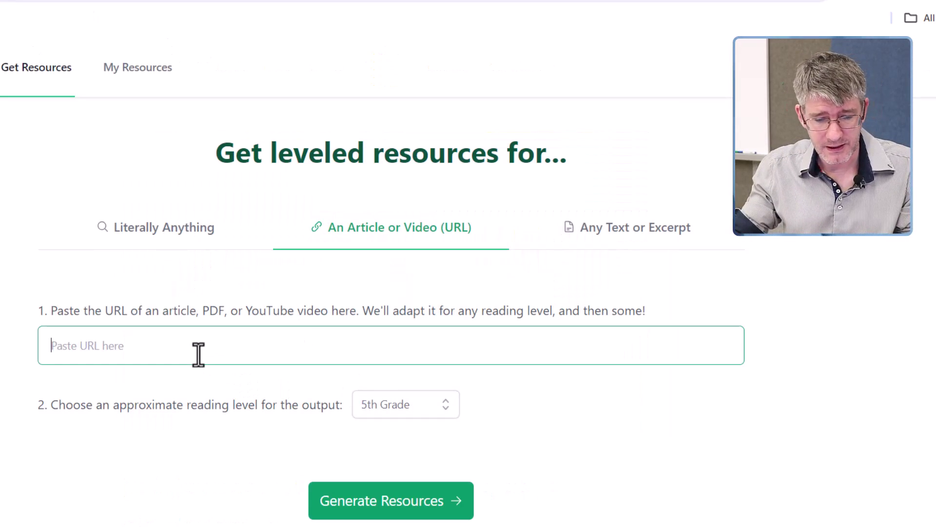
pyautogui.write('https://sethideclercq.com/2023/10/eal-and-ai-detection/')
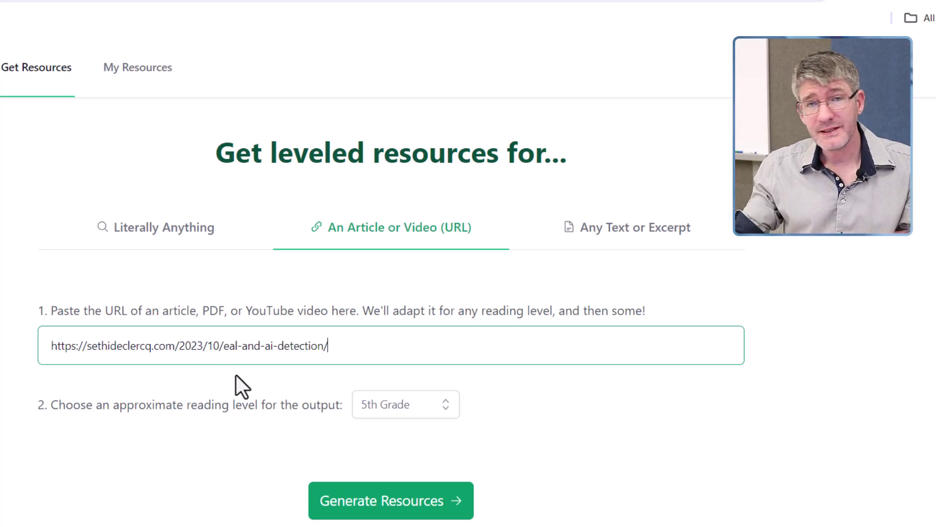
pyautogui.click(441, 406)
pyautogui.scroll(-5, 425, 464)
pyautogui.click(381, 519)
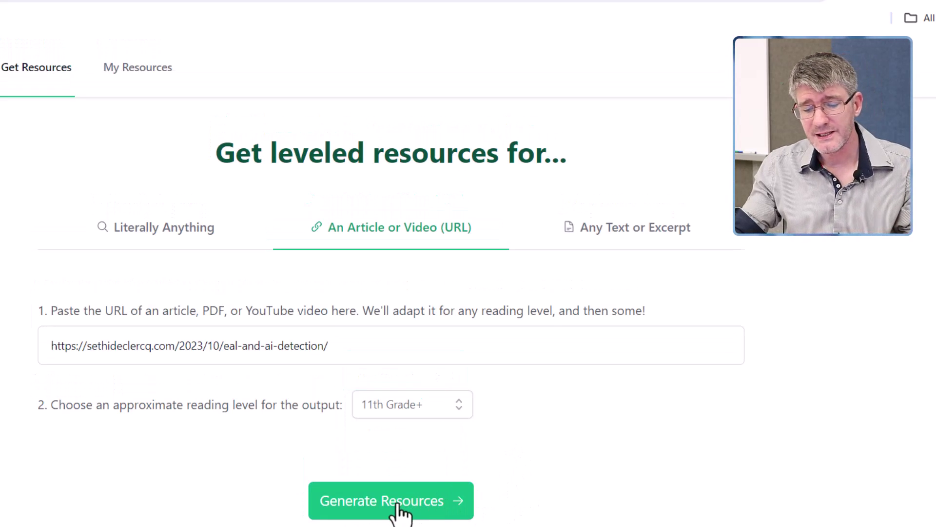
pyautogui.click(394, 503)
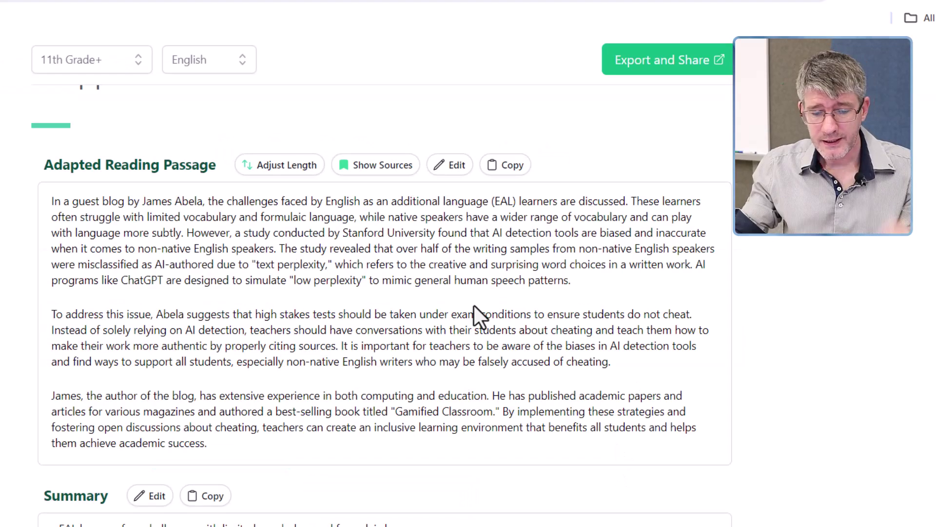
# - Review the blog post resources and choose the Printable Doc export template
pyautogui.scroll(-6, 443, 304)
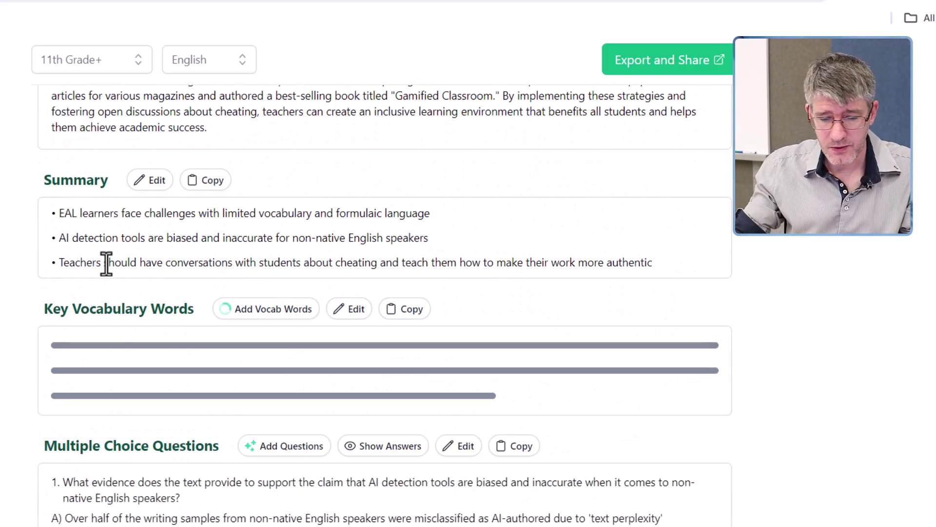
pyautogui.scroll(-6, 416, 297)
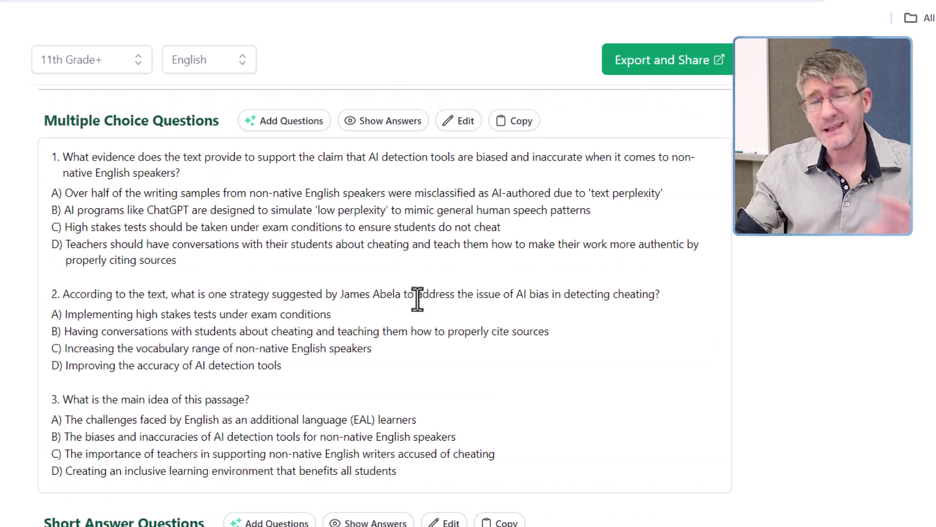
pyautogui.scroll(-7, 443, 286)
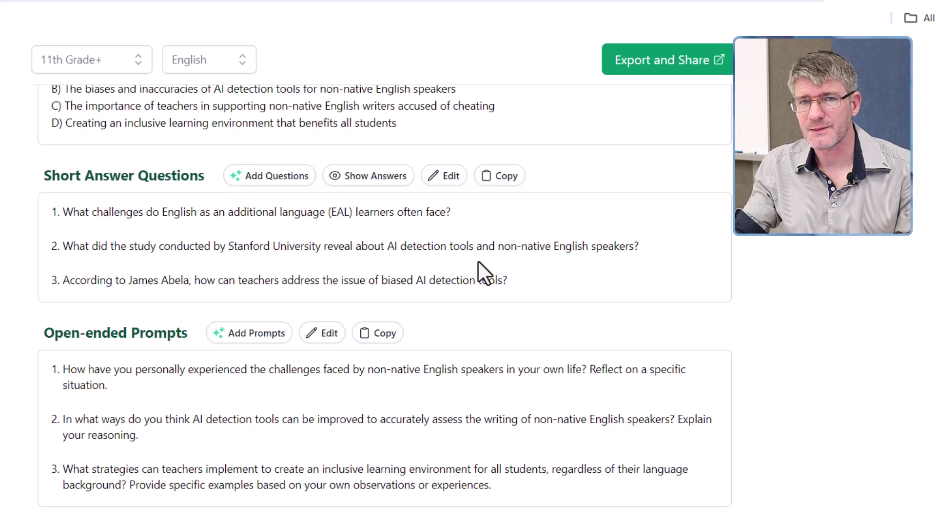
pyautogui.click(691, 66)
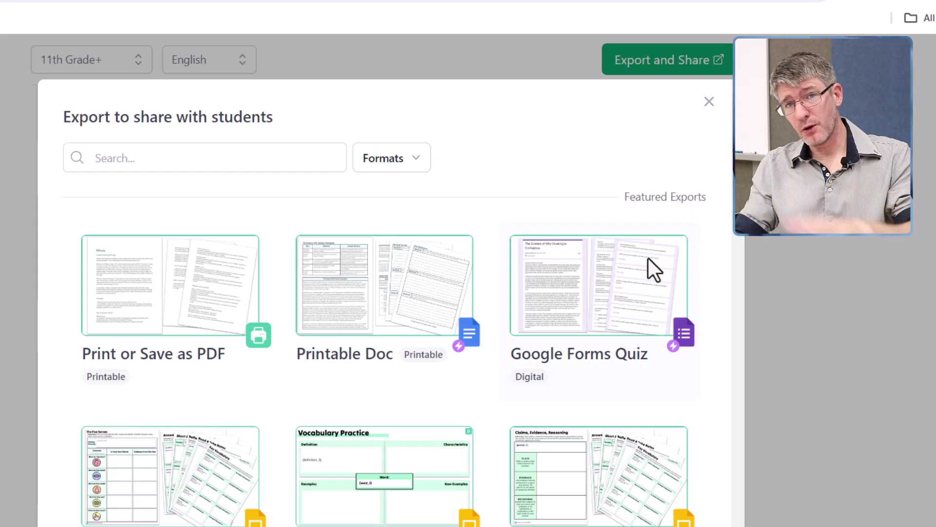
pyautogui.click(387, 313)
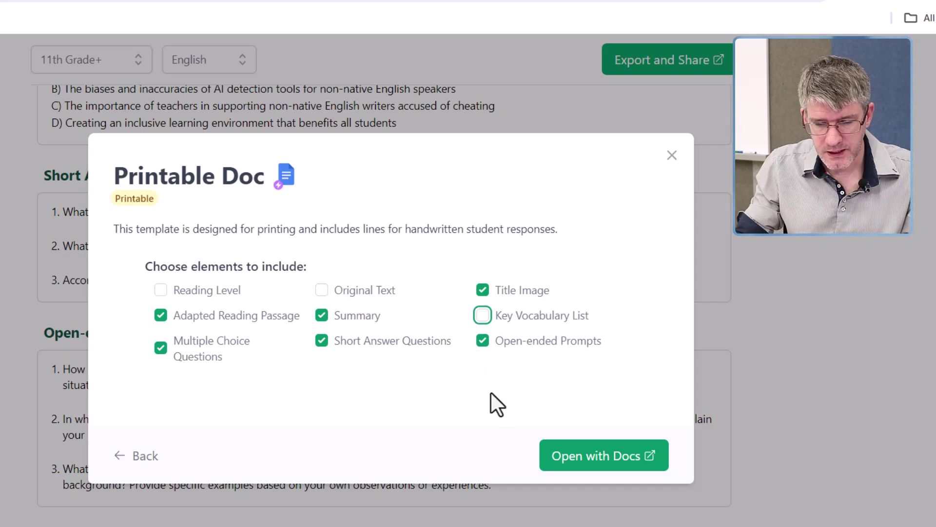
# - Export a printable Google Doc without Short Answer or Multiple Choice questions and open it
pyautogui.click(322, 341)
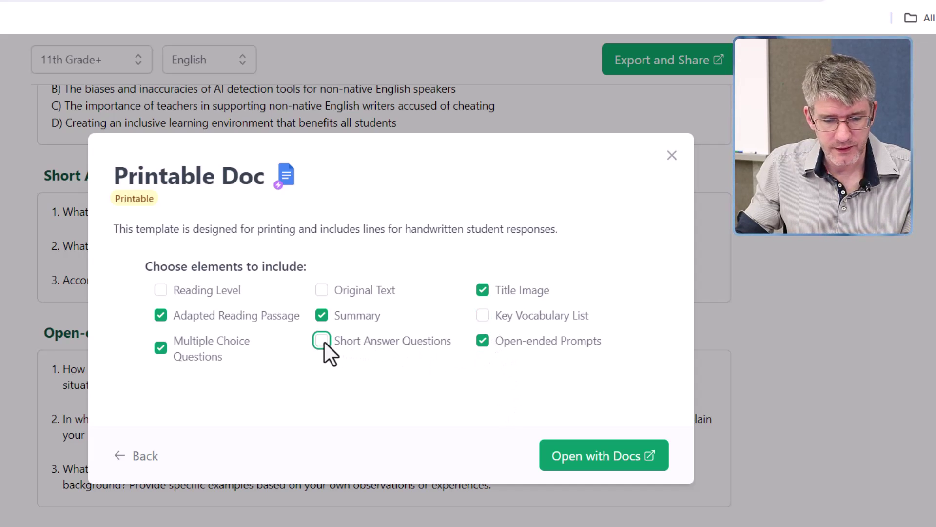
pyautogui.click(163, 348)
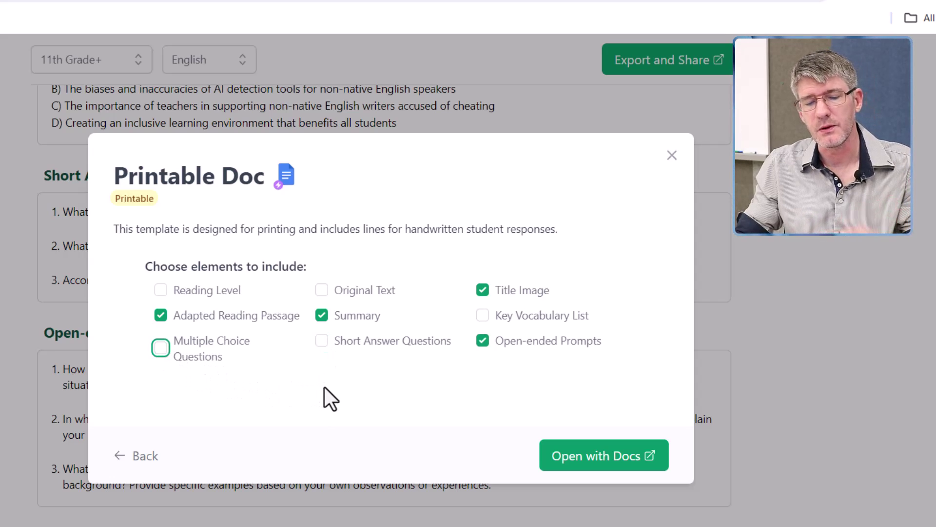
pyautogui.click(570, 462)
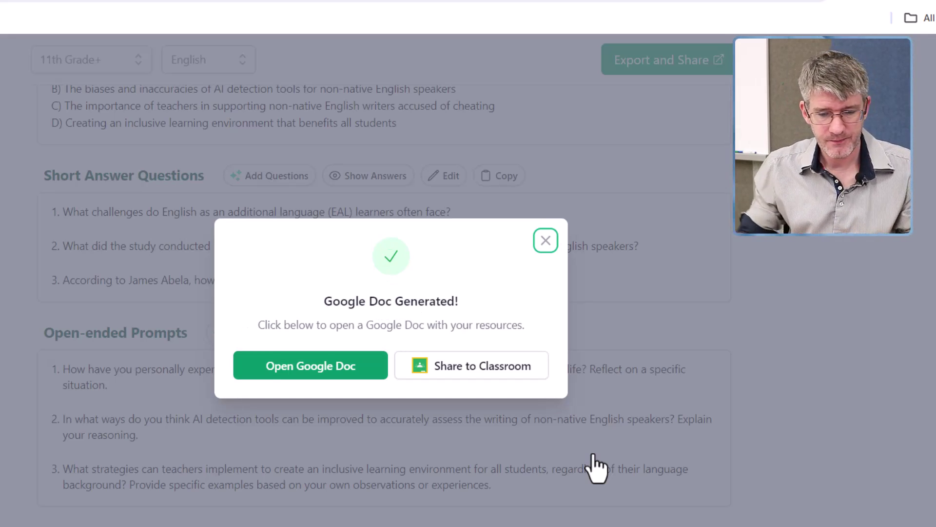
pyautogui.click(318, 370)
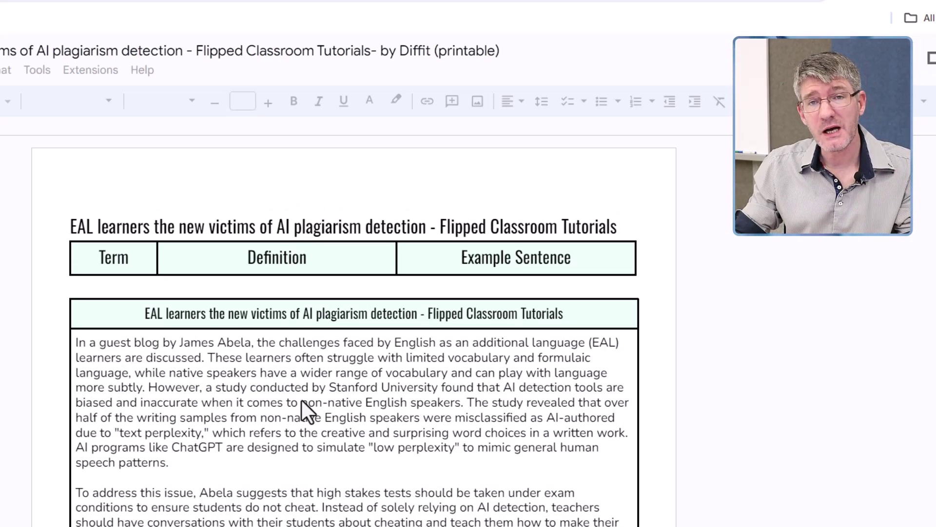
# - Scroll down through the generated printable Google Doc to review it
pyautogui.scroll(-3, 358, 355)
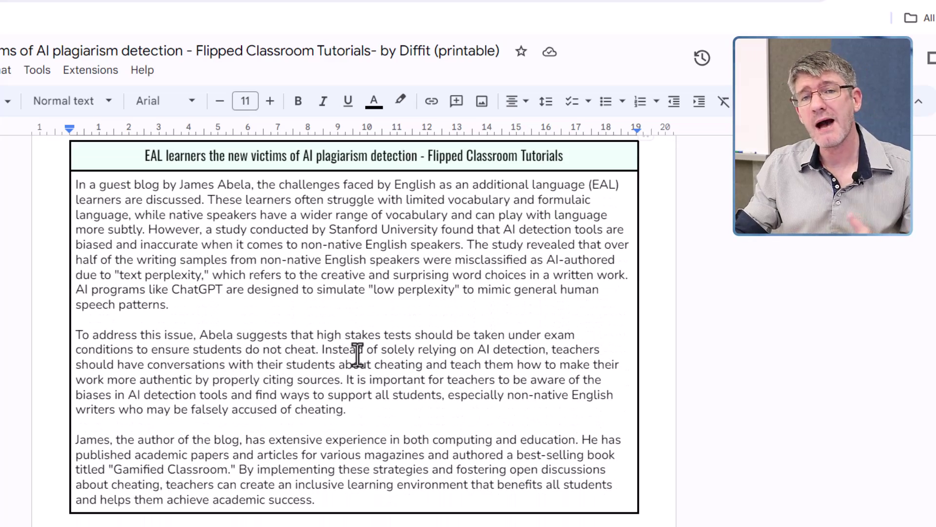
pyautogui.scroll(-10, 351, 308)
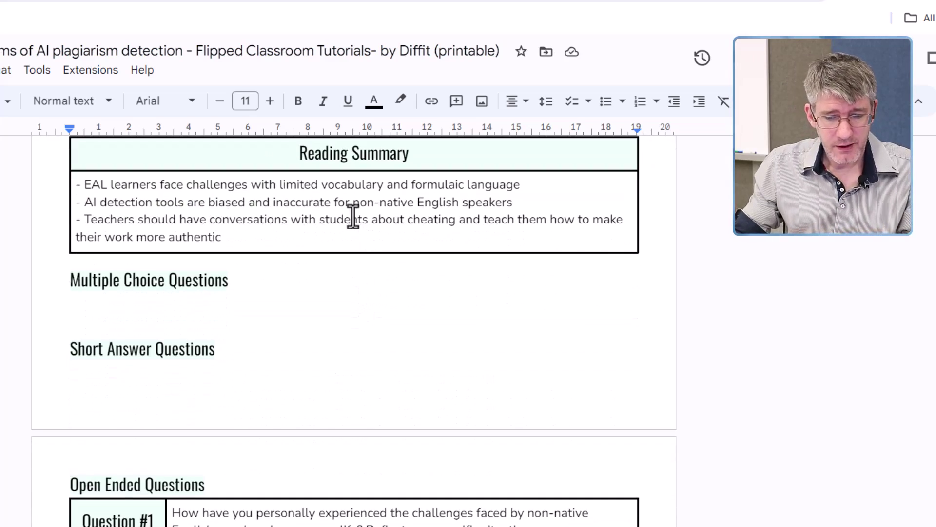
pyautogui.scroll(-6, 369, 283)
pyautogui.scroll(-2, 293, 307)
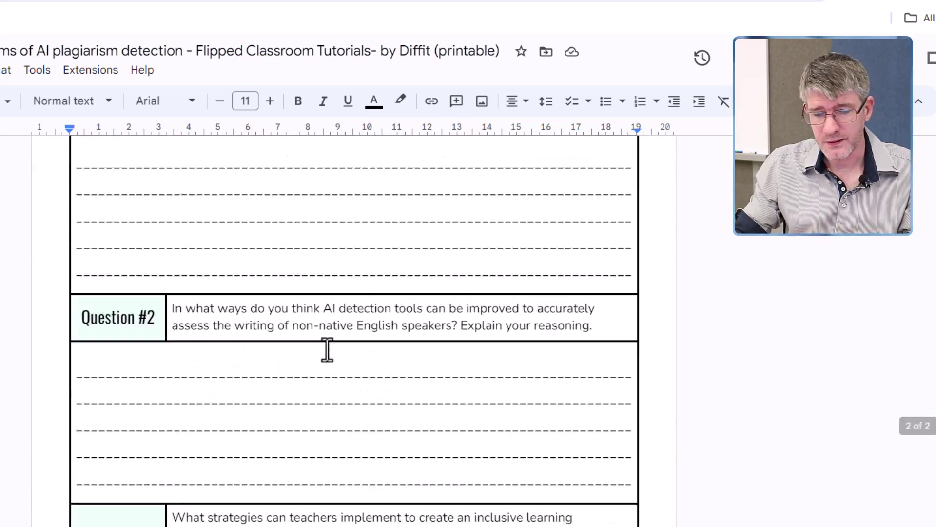
pyautogui.scroll(-5, 326, 349)
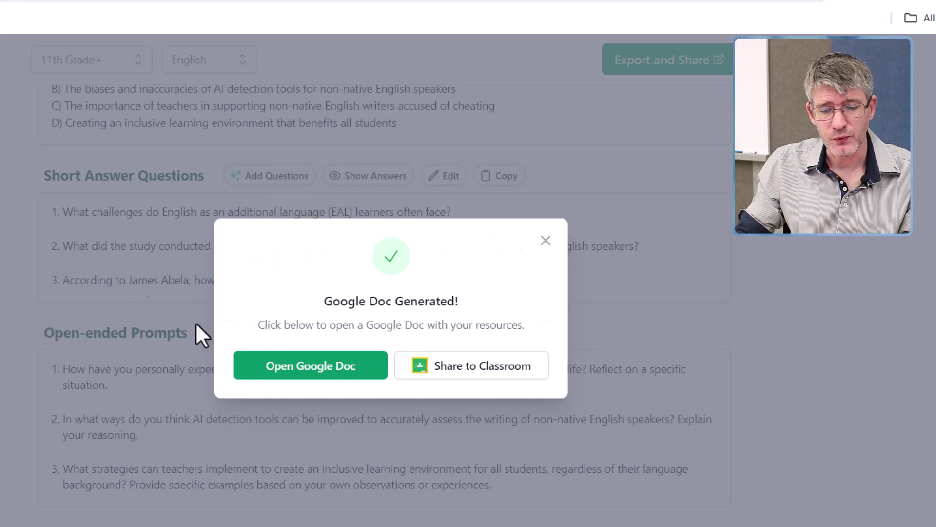
# - Back in Diffit, dismiss the doc-generated confirmation and start a new resource set
pyautogui.click(546, 242)
pyautogui.scroll(10, 271, 268)
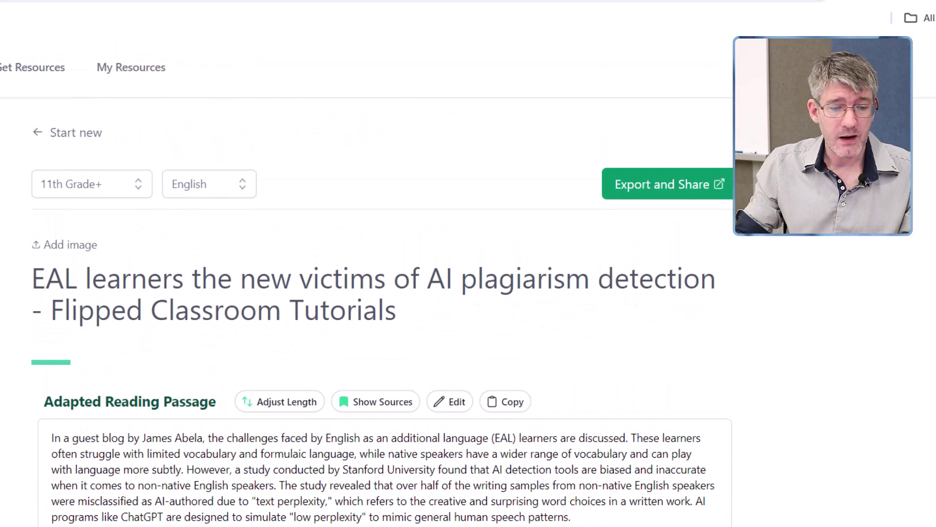
pyautogui.click(48, 128)
# - Choose An Article or Video (URL) and paste the elephant calf YouTube link into the link field
pyautogui.click(412, 238)
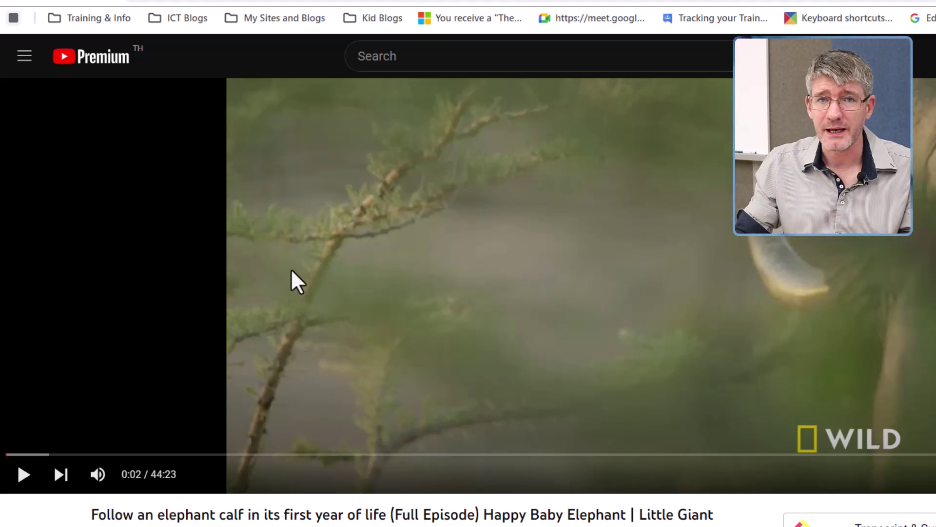
pyautogui.click(239, 4)
pyautogui.click(257, 330)
pyautogui.write('https://www.youtube.com/watch?v=xV_O_d6wN_8')
# - Keep 5th Grade as the reading level and generate resources for the elephant calf video
pyautogui.click(434, 406)
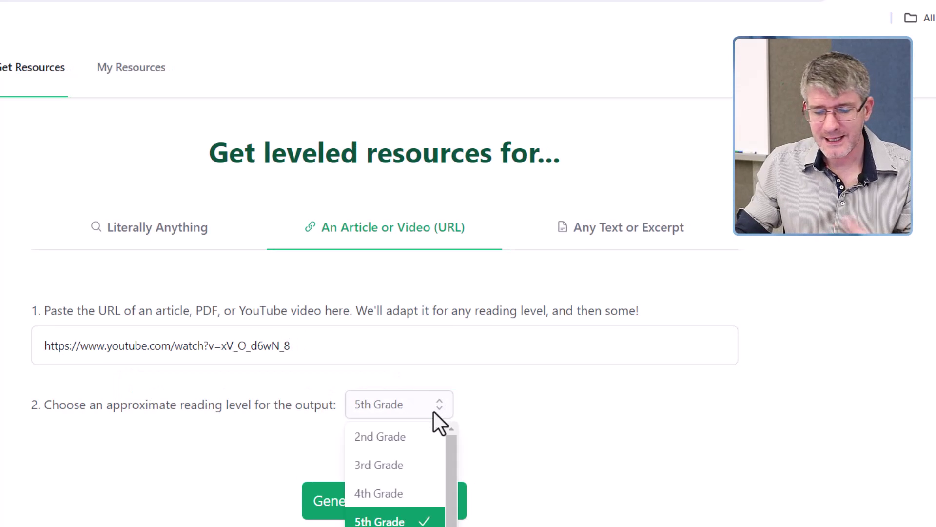
pyautogui.press('Return')
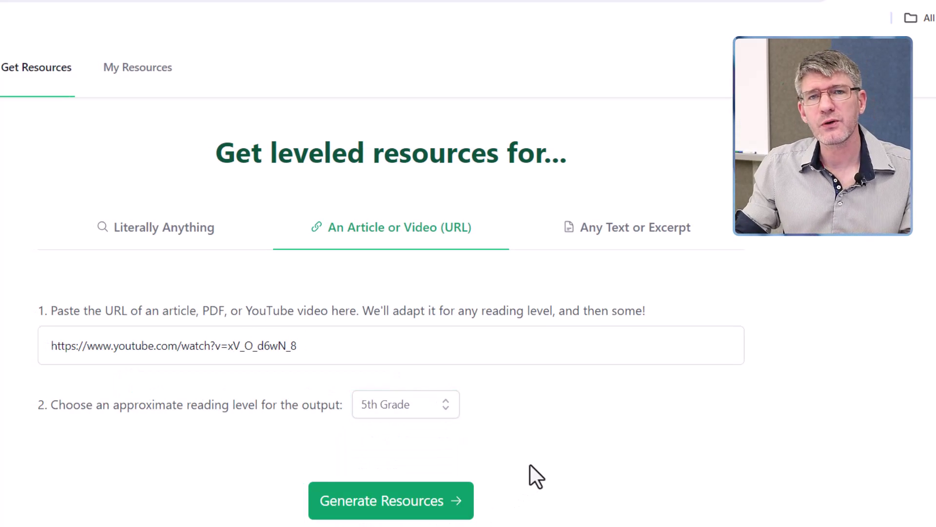
pyautogui.click(461, 511)
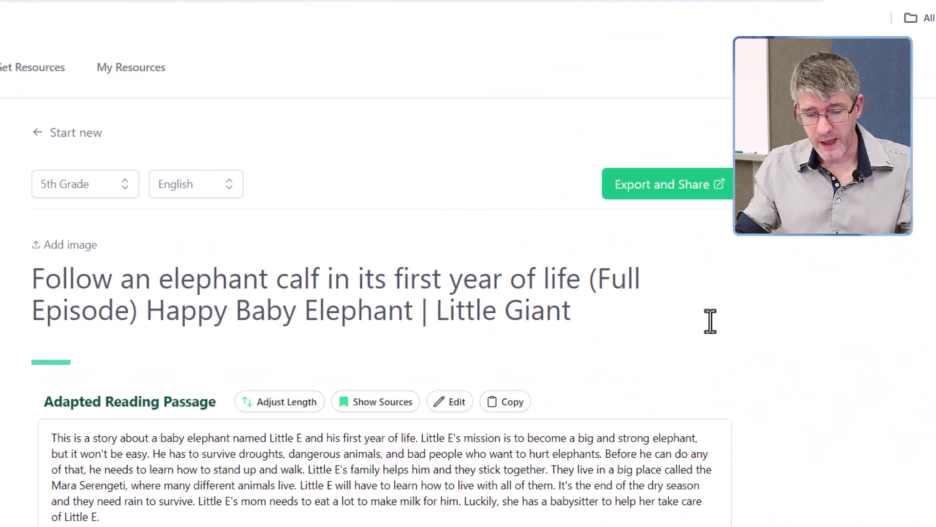
pyautogui.scroll(-6, 711, 320)
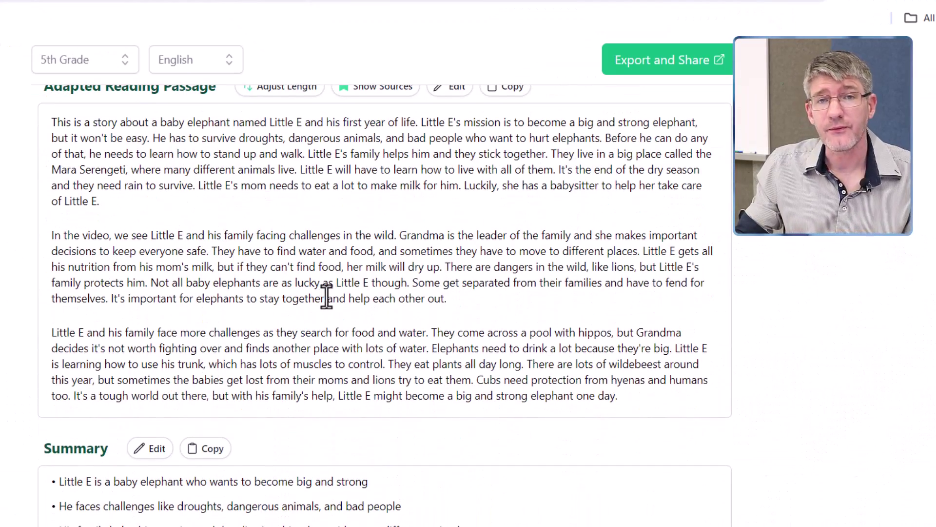
pyautogui.scroll(-5, 339, 282)
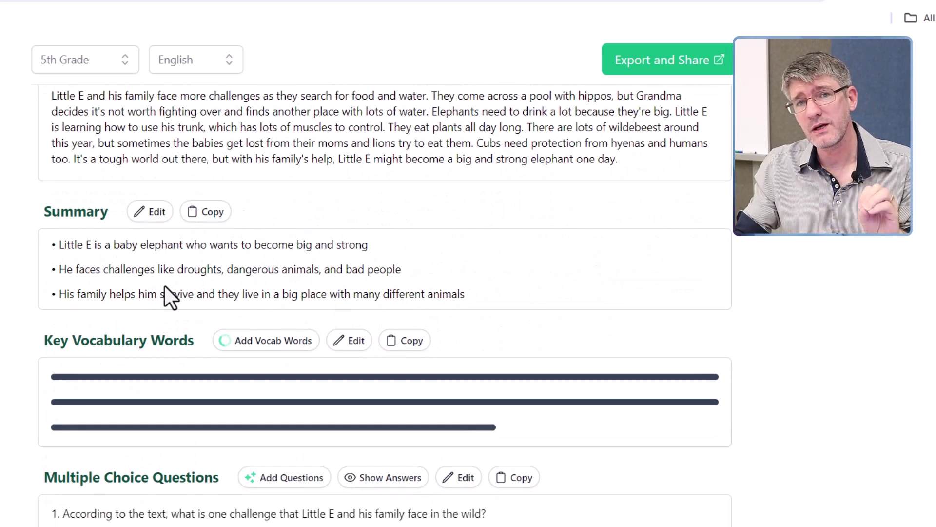
pyautogui.scroll(-5, 168, 286)
pyautogui.scroll(-3, 188, 224)
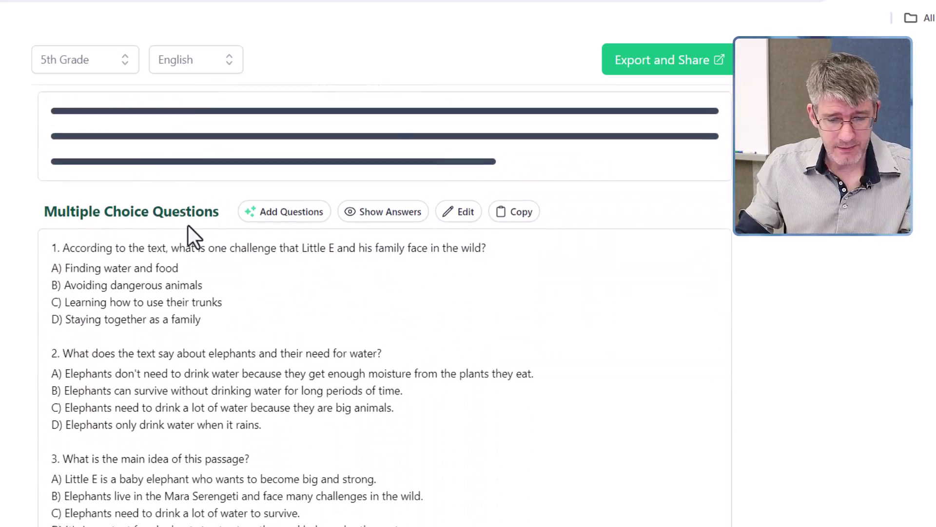
pyautogui.scroll(-10, 204, 229)
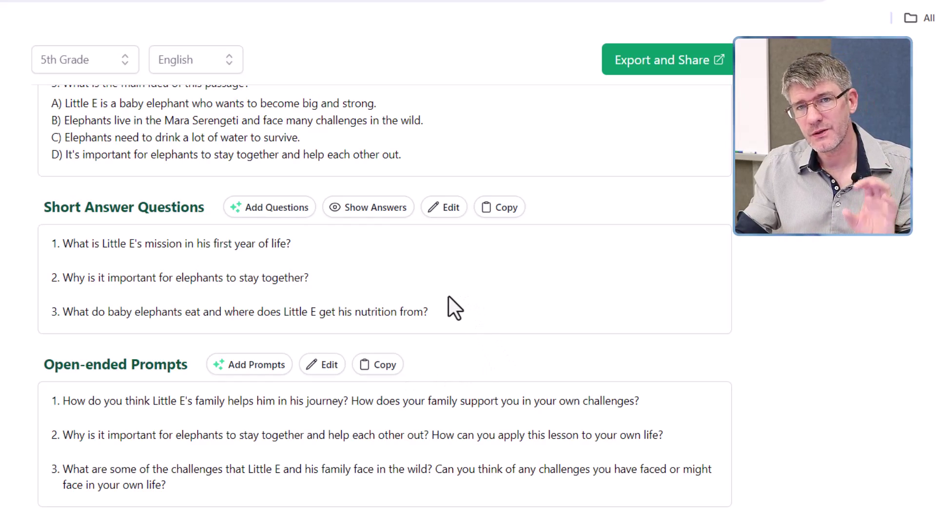
pyautogui.scroll(15, 456, 312)
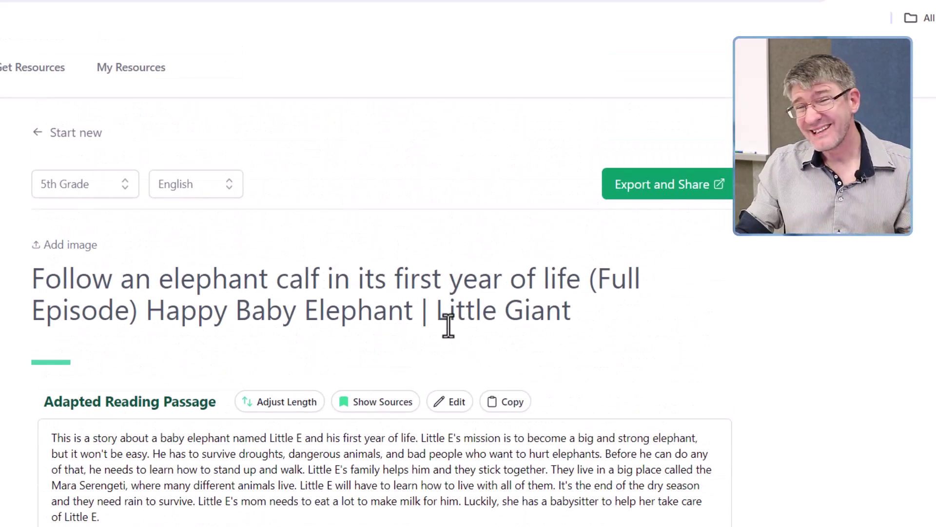
pyautogui.click(123, 184)
# - Export the elephant resources as a printable 5 W's Workbook in Google Slides and open it
pyautogui.click(260, 239)
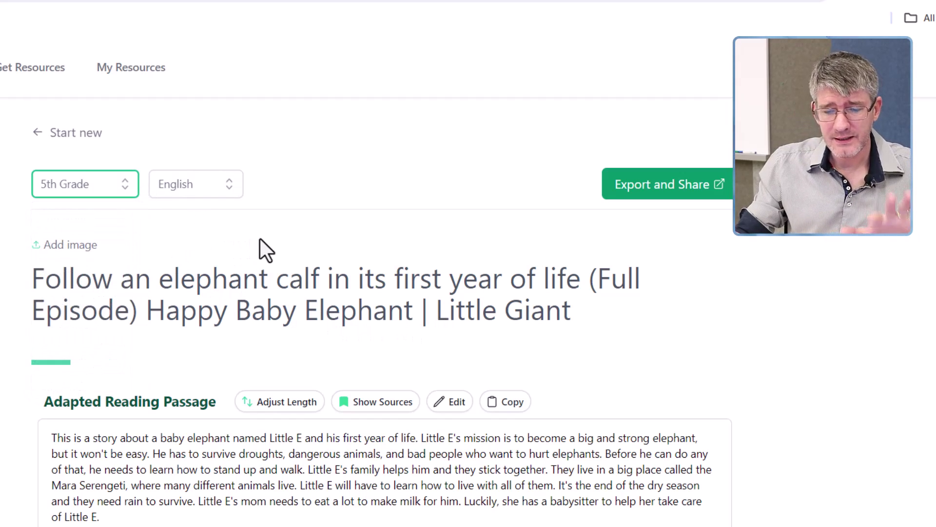
pyautogui.click(681, 185)
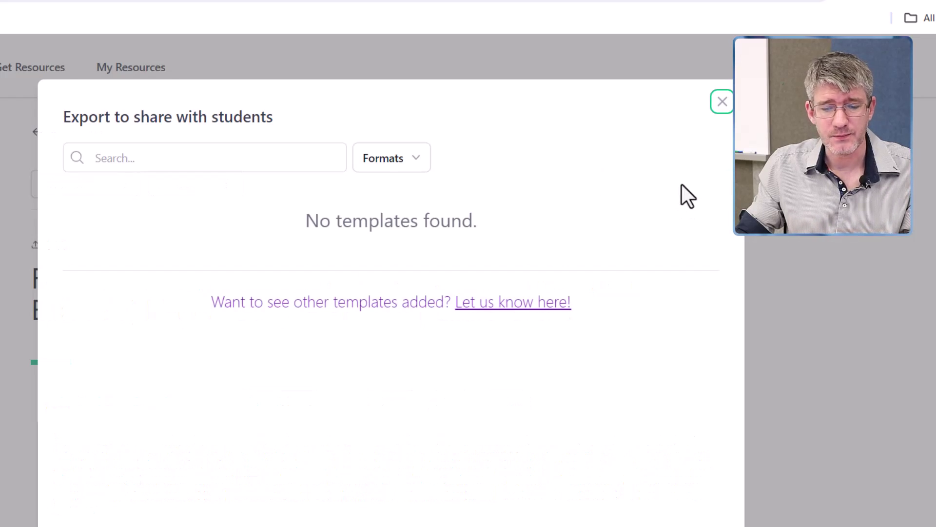
pyautogui.click(399, 167)
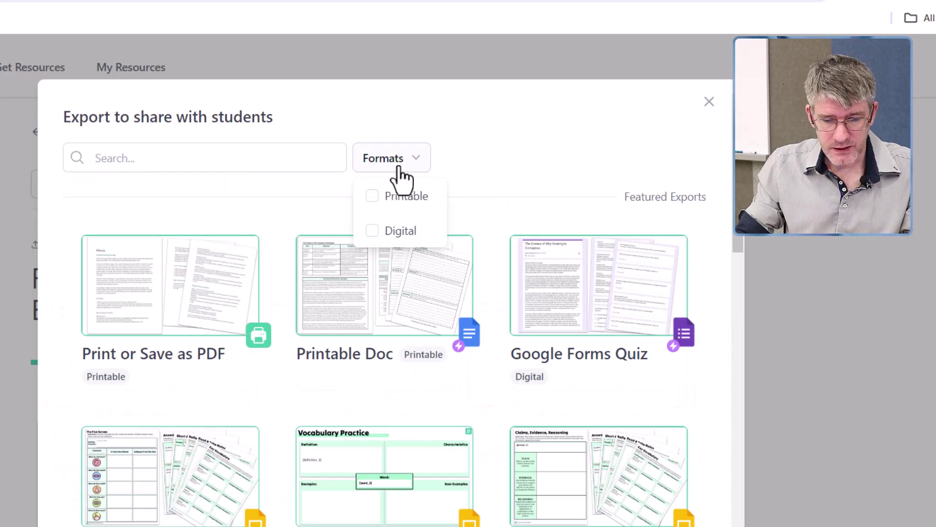
pyautogui.click(374, 195)
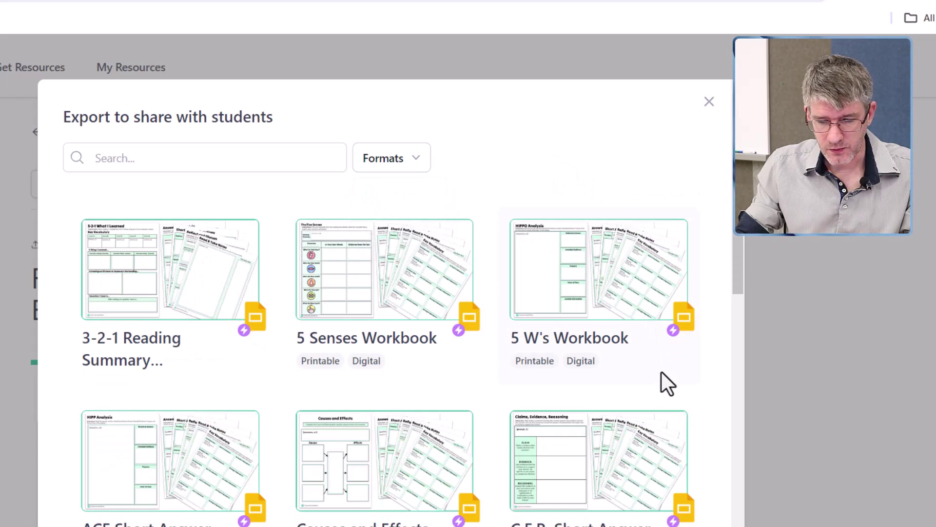
pyautogui.scroll(-2, 665, 382)
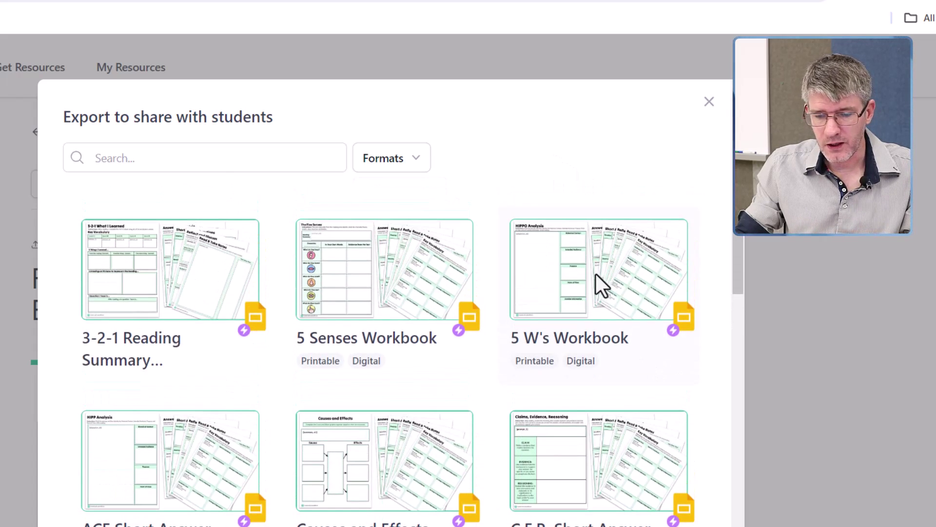
pyautogui.click(598, 332)
pyautogui.click(640, 494)
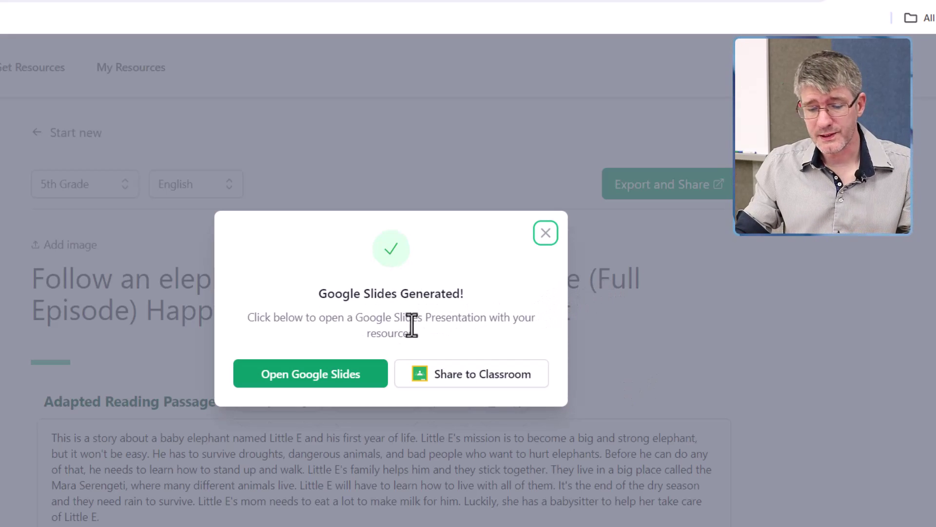
pyautogui.click(339, 375)
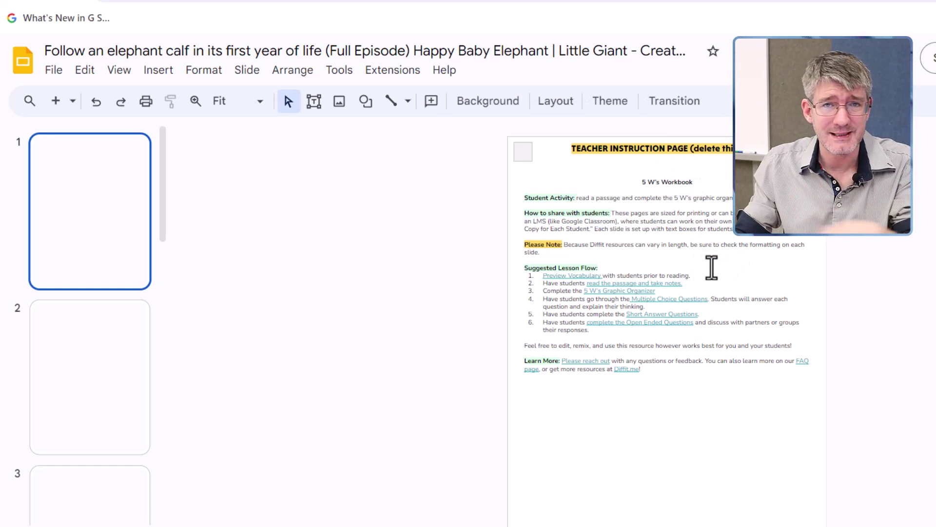
# - Page through the workbook from The 5 W's organizer to the Reflect and Discuss slide
pyautogui.press('Down')
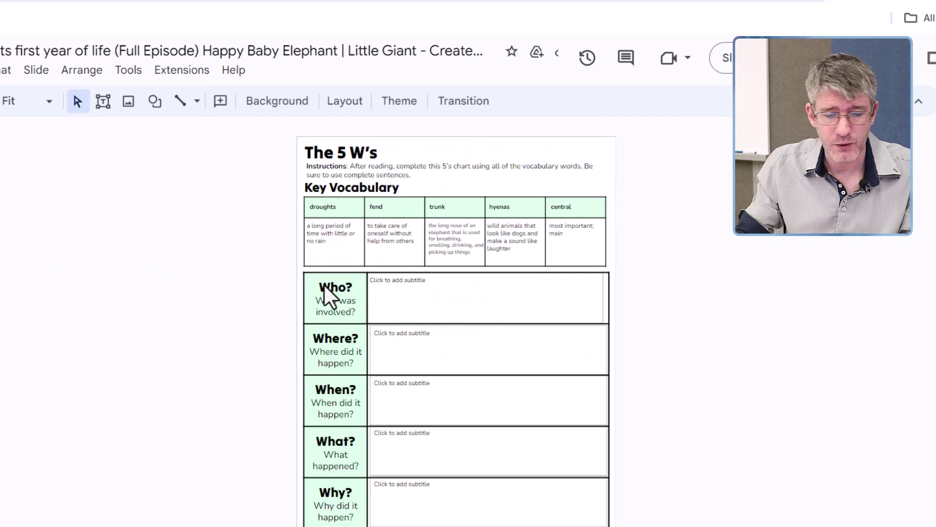
pyautogui.press('Down')
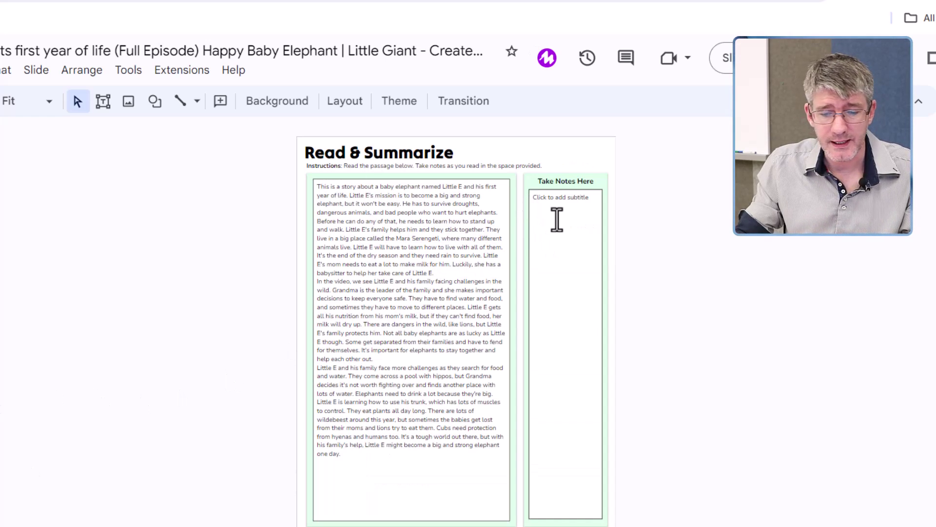
pyautogui.press('Down')
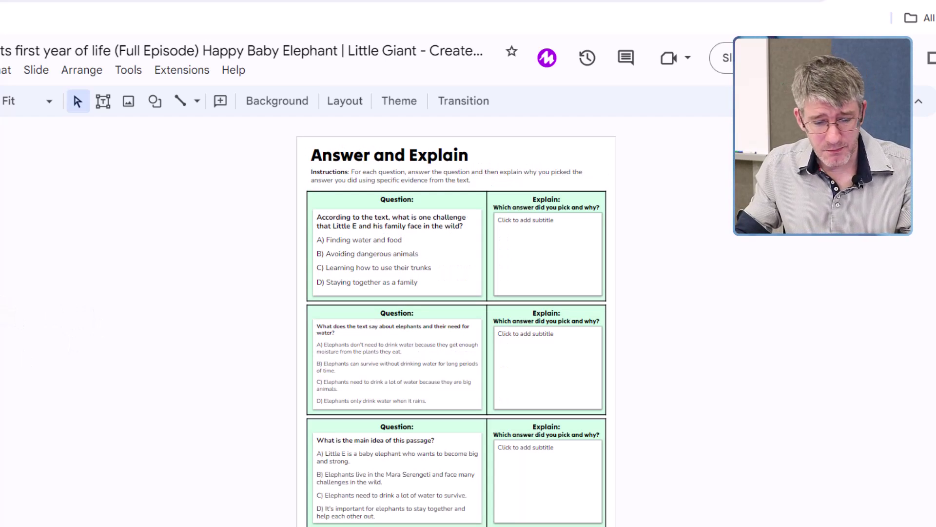
pyautogui.press('Down')
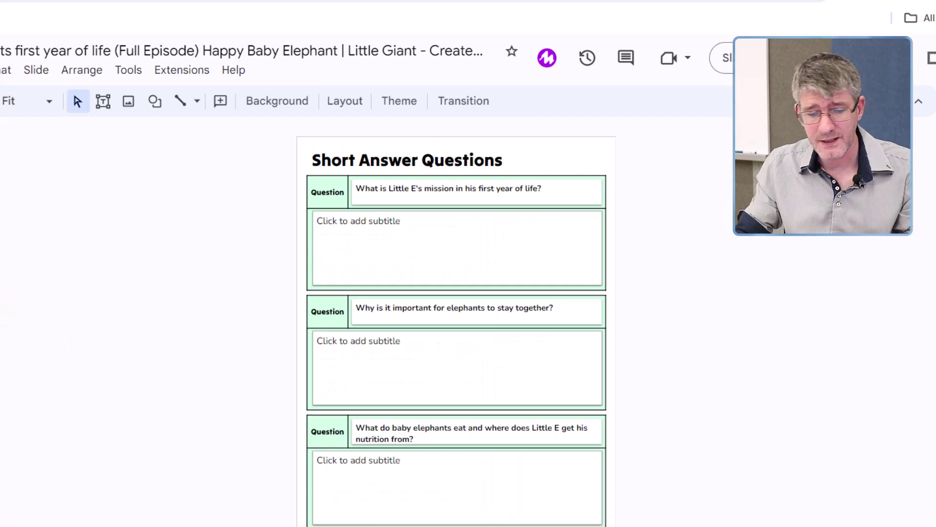
pyautogui.press('Down')
pyautogui.press('Down')
pyautogui.press('Down')
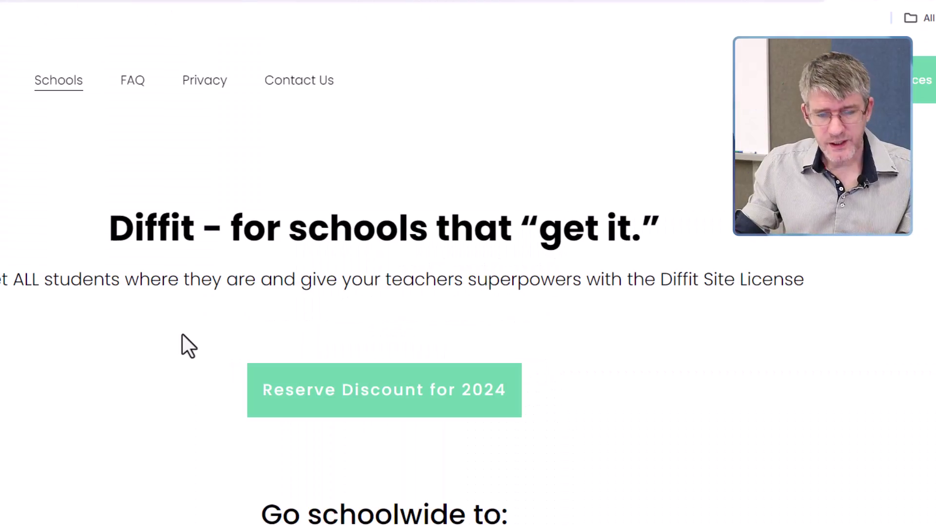
pyautogui.scroll(-5, 838, 390)
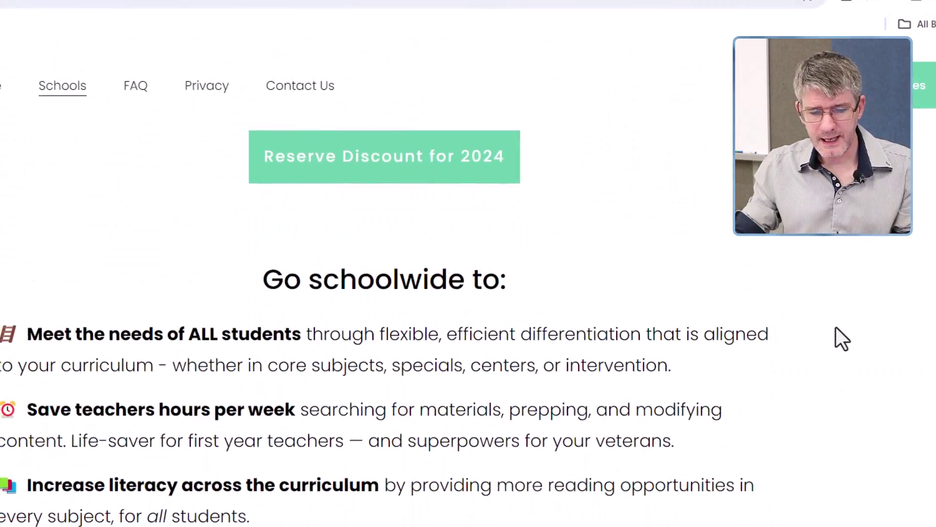
pyautogui.scroll(-15, 834, 327)
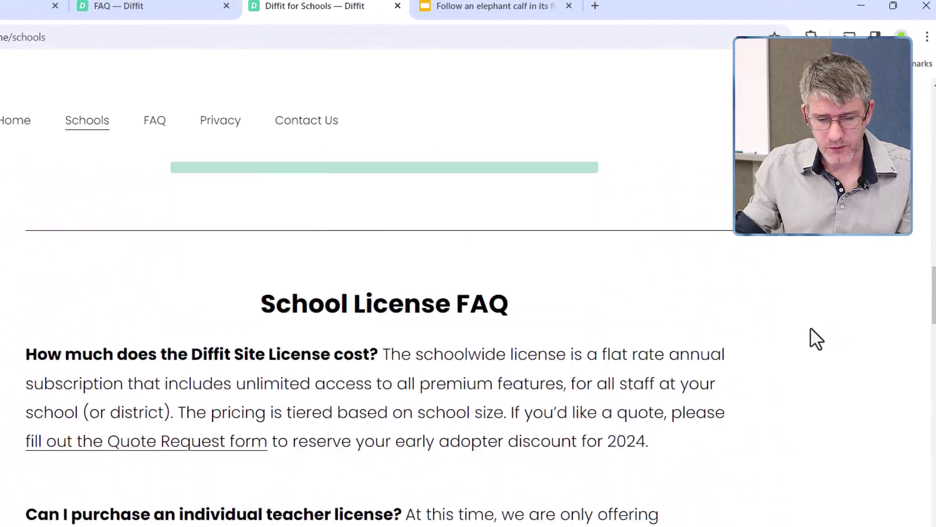
pyautogui.scroll(-15, 811, 326)
pyautogui.scroll(5, 810, 344)
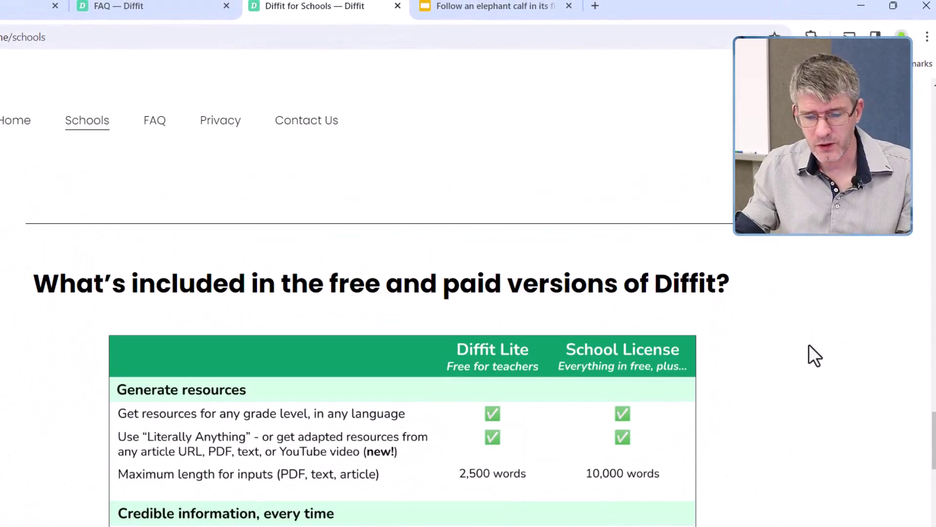
pyautogui.scroll(-3, 800, 343)
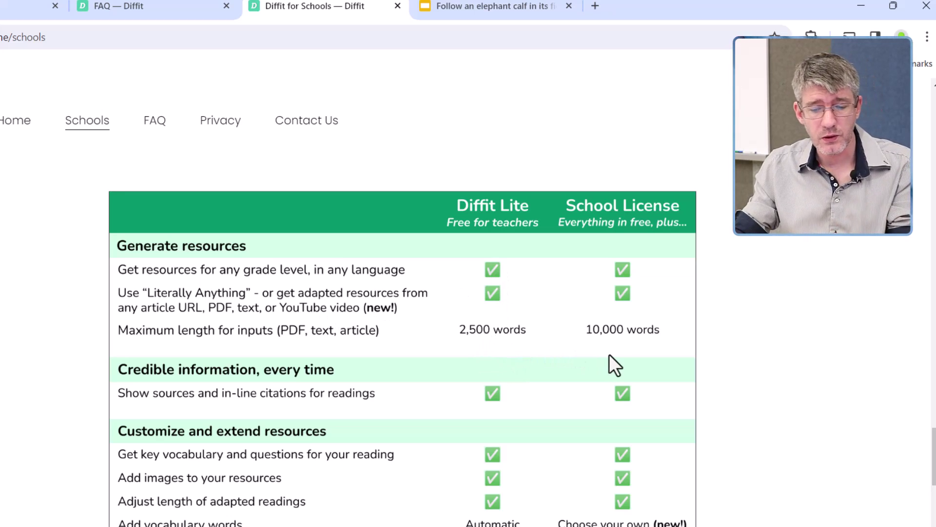
pyautogui.scroll(-3, 623, 335)
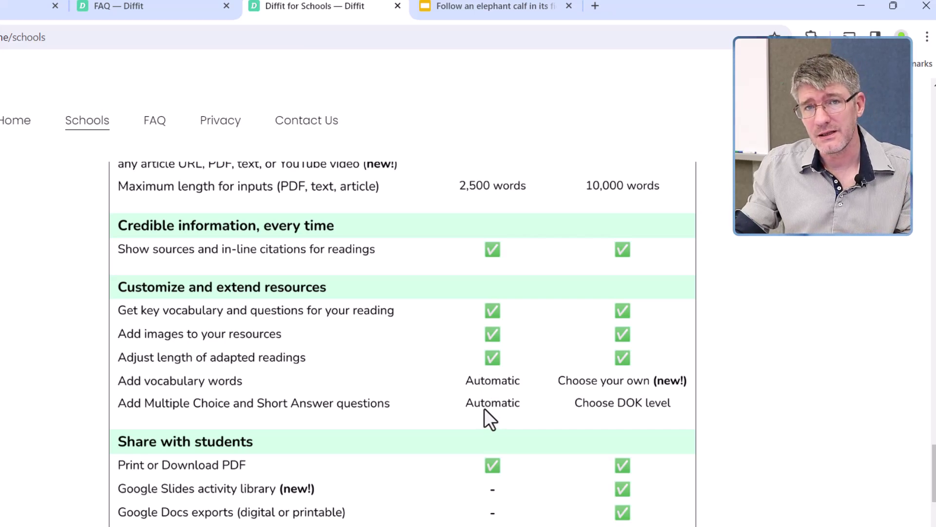
pyautogui.scroll(-3, 485, 408)
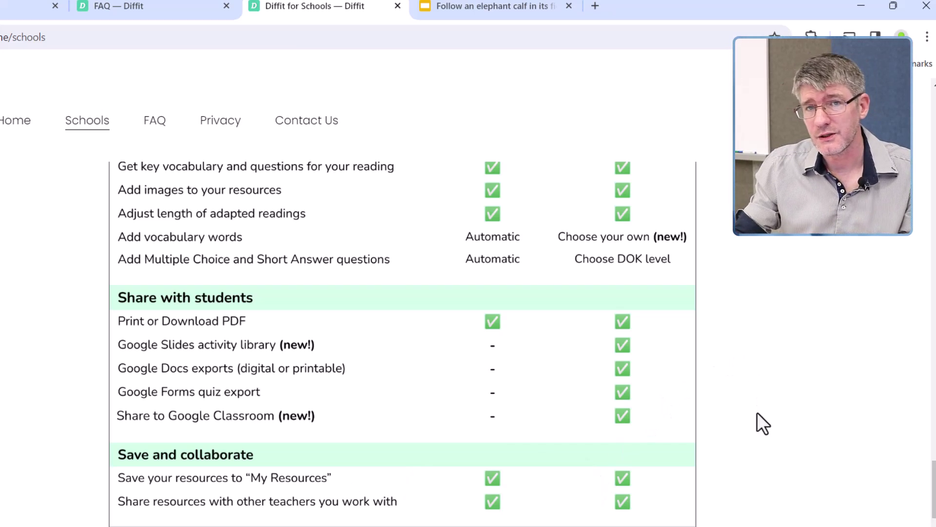
pyautogui.scroll(2, 745, 432)
pyautogui.scroll(5, 745, 432)
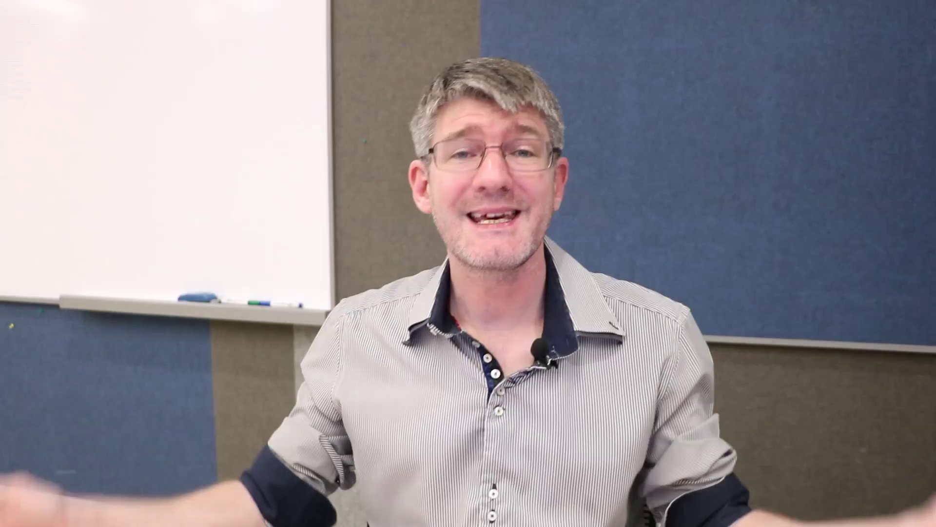